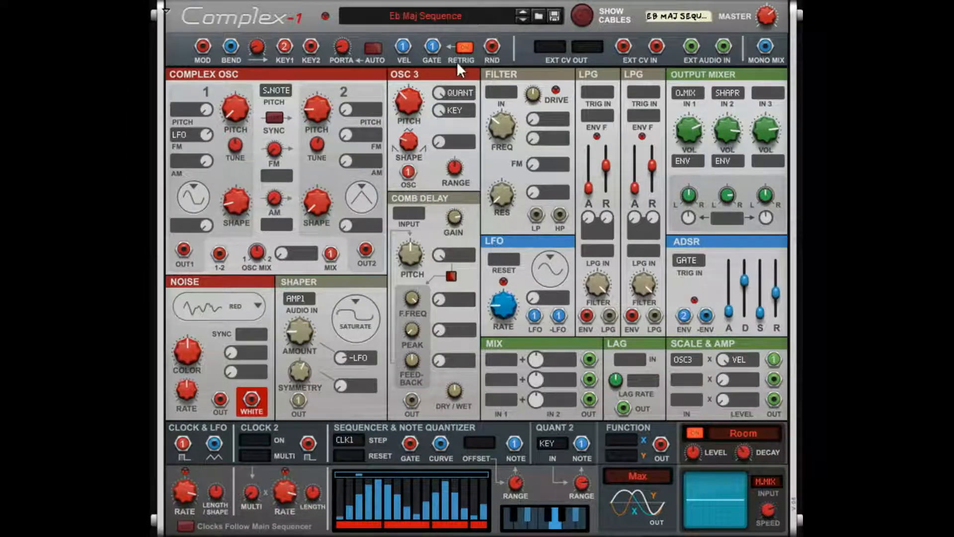
# Show the patch cables and raise the sequencer curve's first step slightly.
pyautogui.click(590, 14)
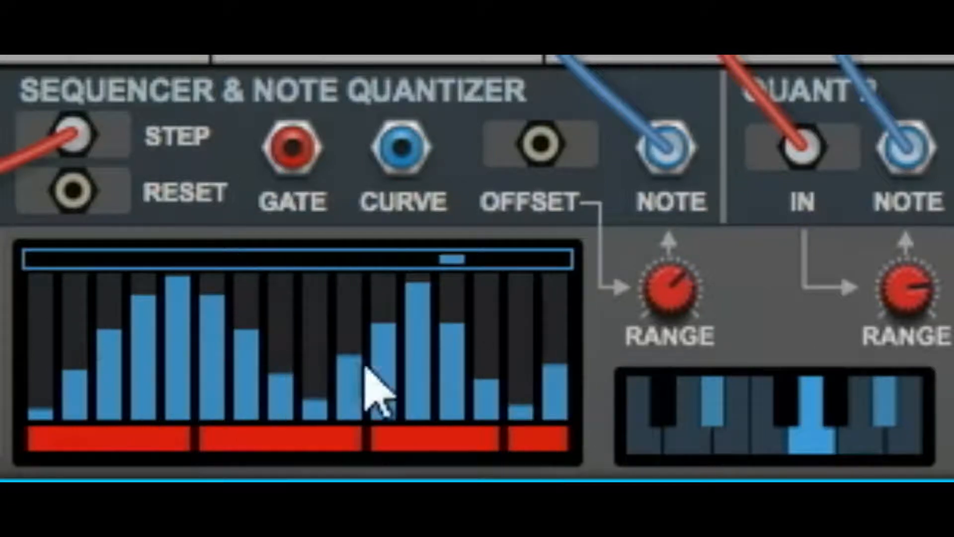
pyautogui.click(48, 326)
pyautogui.moveTo(50, 354); pyautogui.dragTo(66, 385)
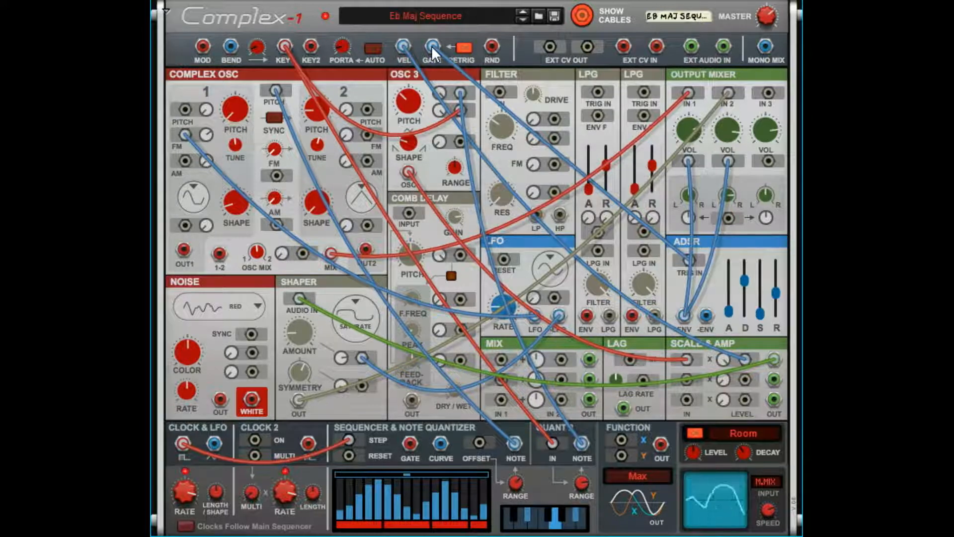
# Patch the keyboard Gate output into the sequencer's Reset input and unplug the cable again.
pyautogui.moveTo(432, 46); pyautogui.dragTo(355, 450)
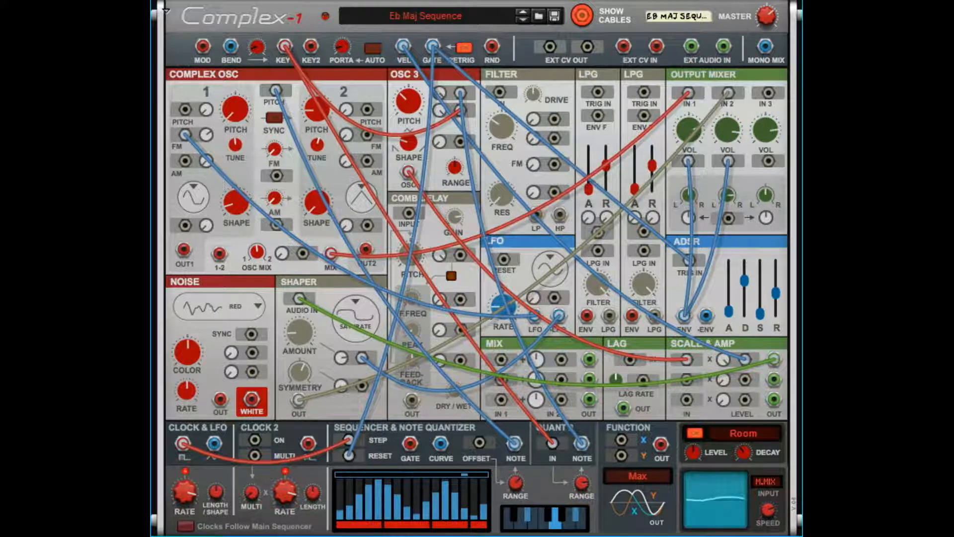
pyautogui.moveTo(345, 458); pyautogui.dragTo(361, 455)
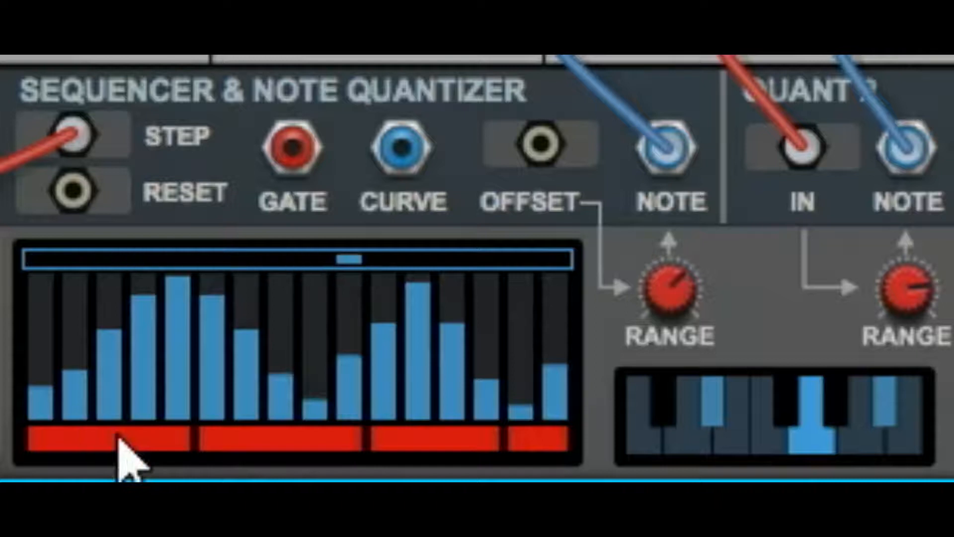
# Switch off the sequencer gates on steps 2, 4, 7, 9, 12 and 15.
pyautogui.click(66, 444)
pyautogui.click(152, 444)
pyautogui.click(246, 443)
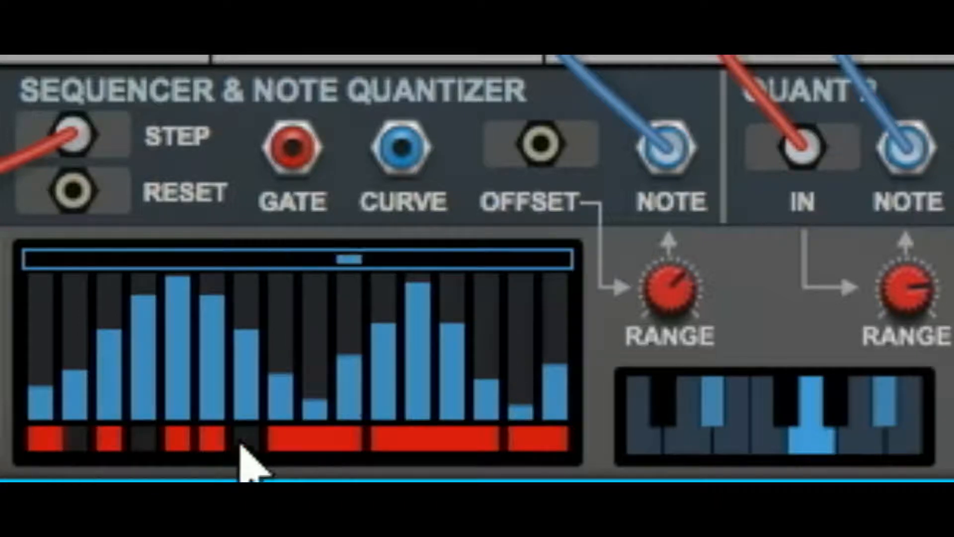
pyautogui.click(317, 442)
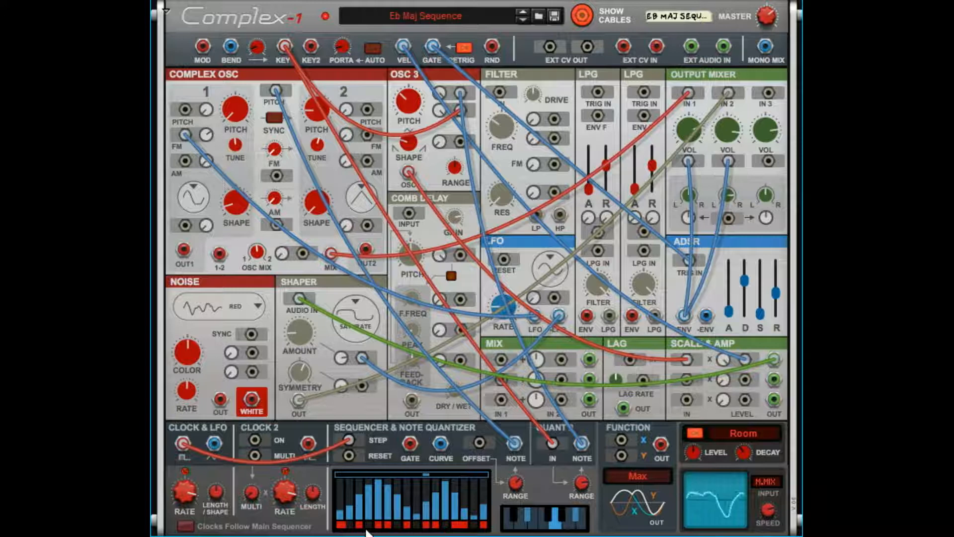
# Patch the sequencer Gate to the noise modulation input and mixer volume 3, feed white noise into mixer input 3, and lower that channel's volume to midway.
pyautogui.moveTo(412, 443); pyautogui.dragTo(250, 355)
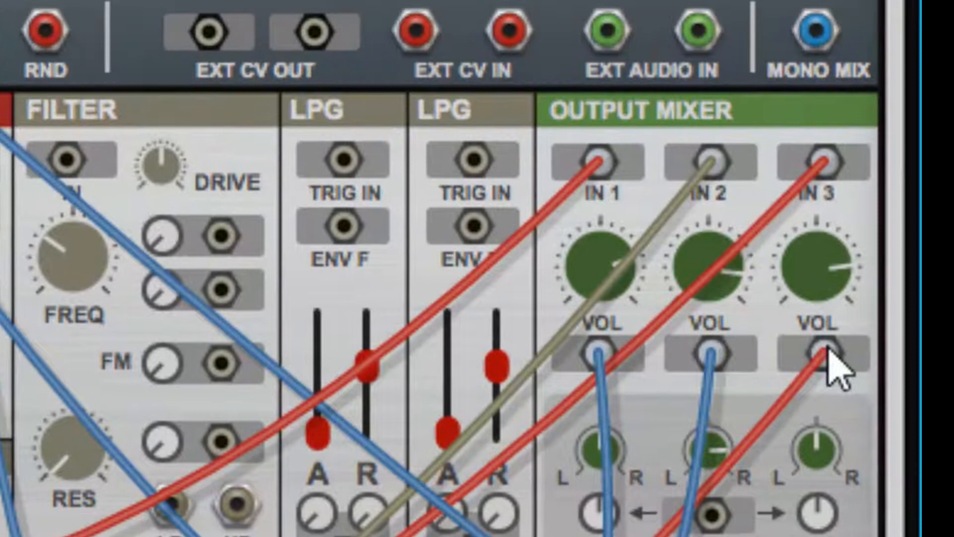
pyautogui.moveTo(835, 303)
pyautogui.moveTo(826, 288); pyautogui.dragTo(829, 388)
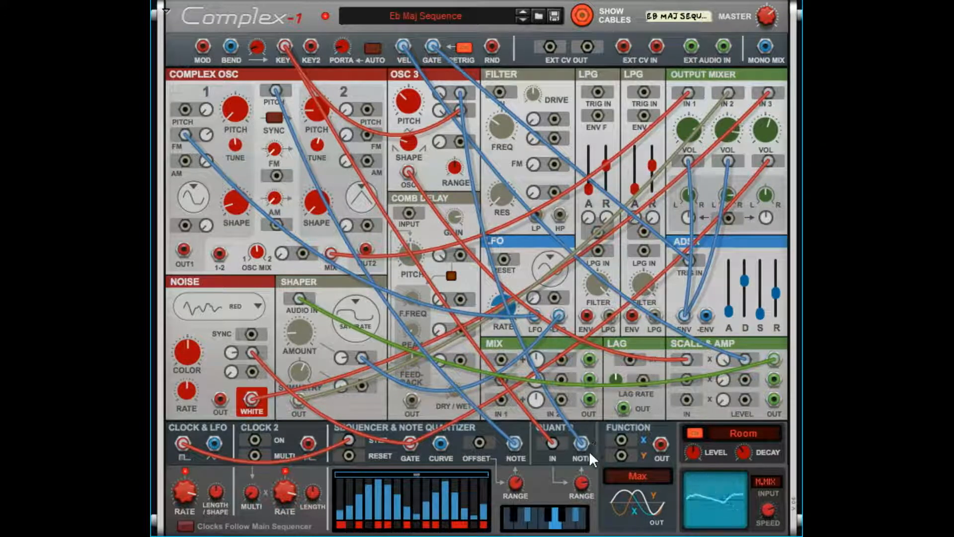
pyautogui.moveTo(769, 124); pyautogui.dragTo(771, 137)
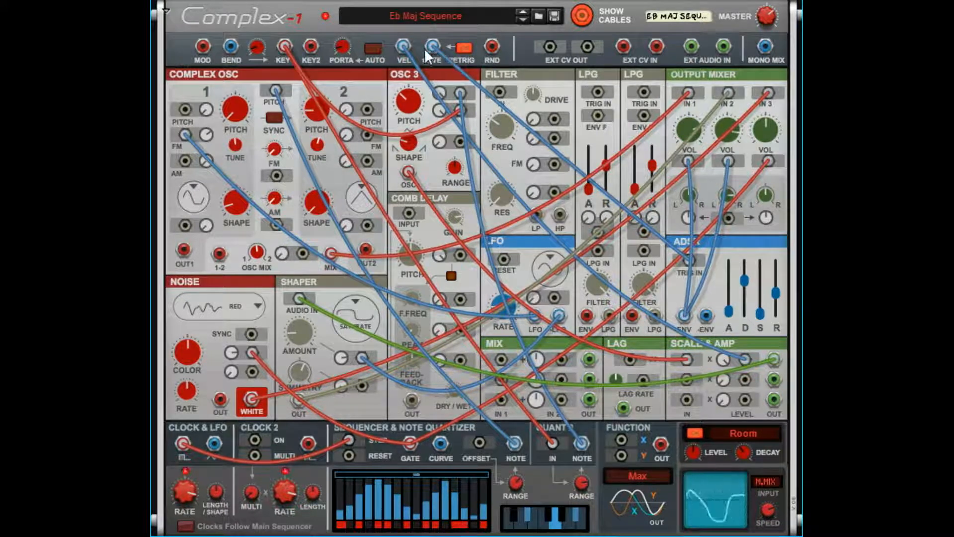
# Patch the keyboard Gate into the sequencer Reset and unplug the cables from mixer channel 3 and the noise modulation input.
pyautogui.moveTo(429, 47); pyautogui.dragTo(356, 448)
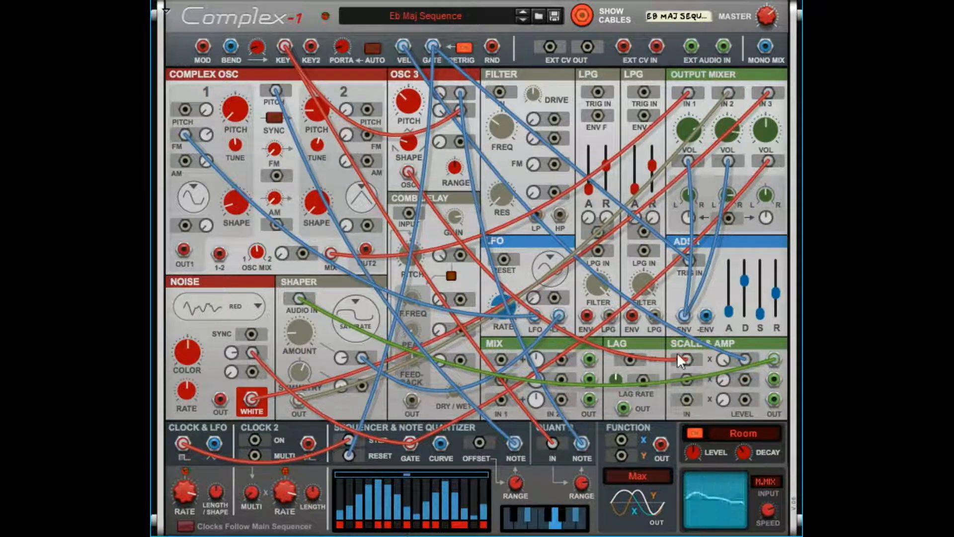
pyautogui.moveTo(766, 161); pyautogui.dragTo(778, 129)
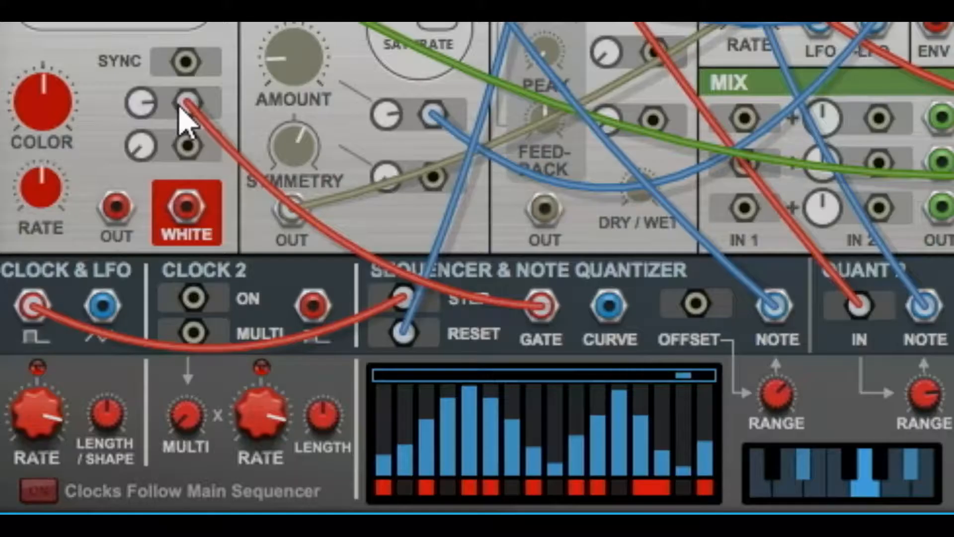
pyautogui.moveTo(253, 353); pyautogui.dragTo(277, 355)
# Patch the sequencer Curve output into the noise's first modulation input and the White noise output into the output mixer.
pyautogui.moveTo(251, 124); pyautogui.dragTo(522, 303)
pyautogui.moveTo(609, 323); pyautogui.dragTo(187, 103)
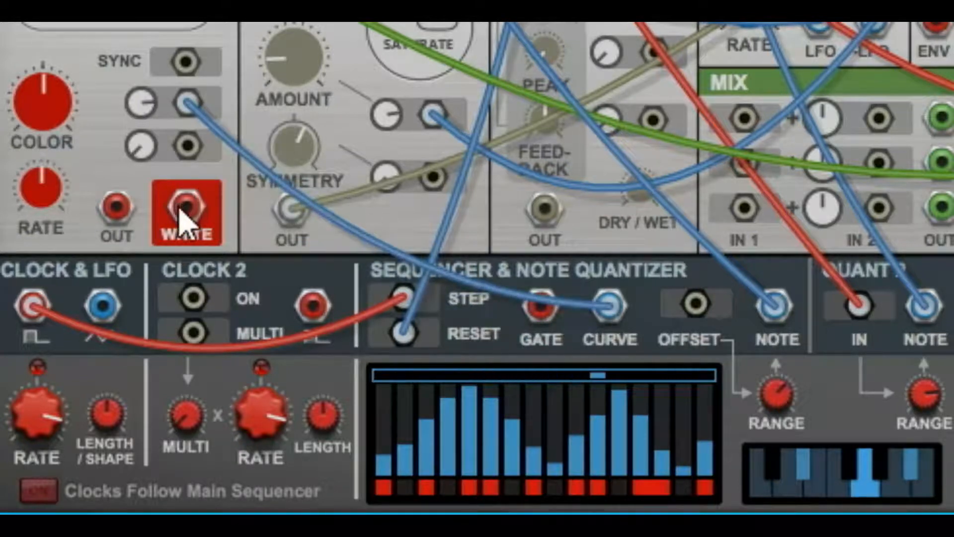
pyautogui.moveTo(184, 208); pyautogui.dragTo(708, 23)
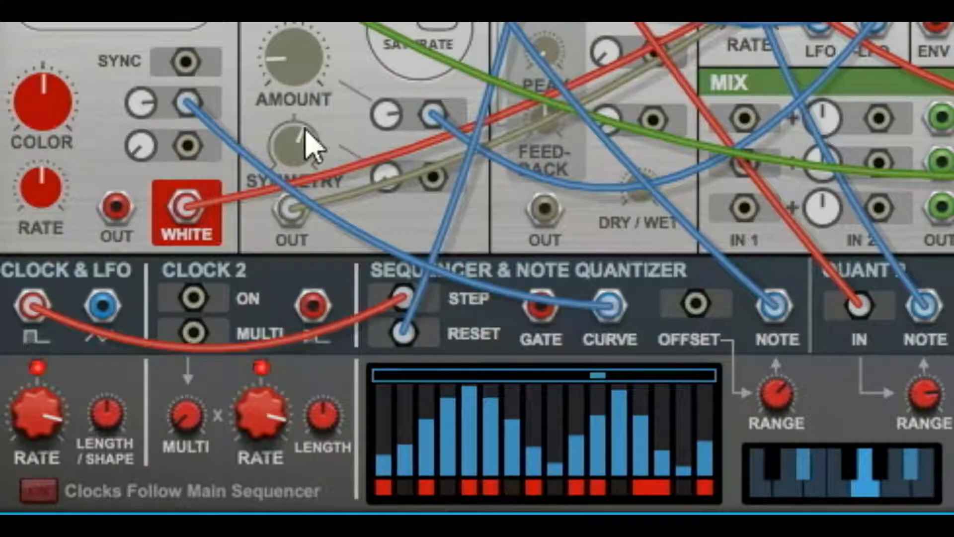
# Feed the mixer from the regular noise output instead of White, lowering Color and raising its modulation amount.
pyautogui.moveTo(140, 106)
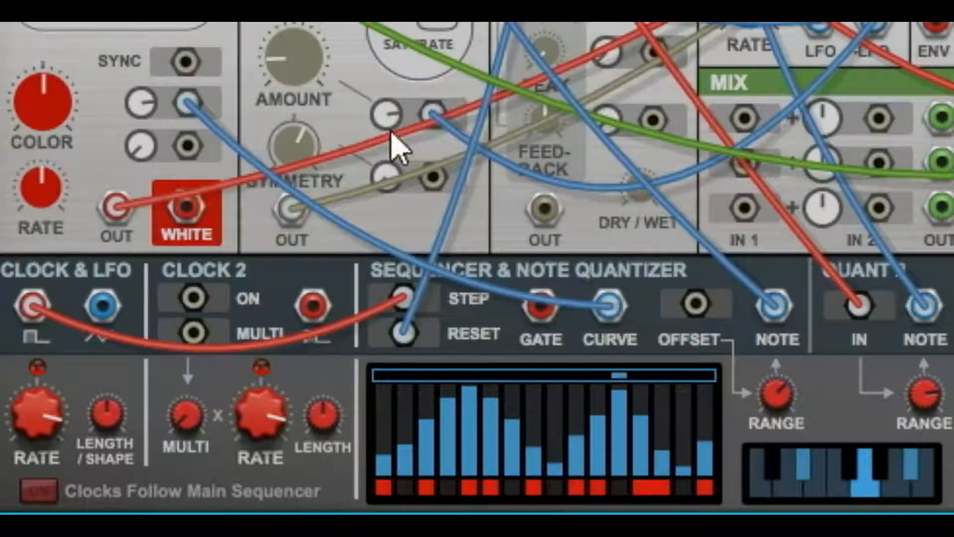
pyautogui.moveTo(43, 128); pyautogui.dragTo(75, 219)
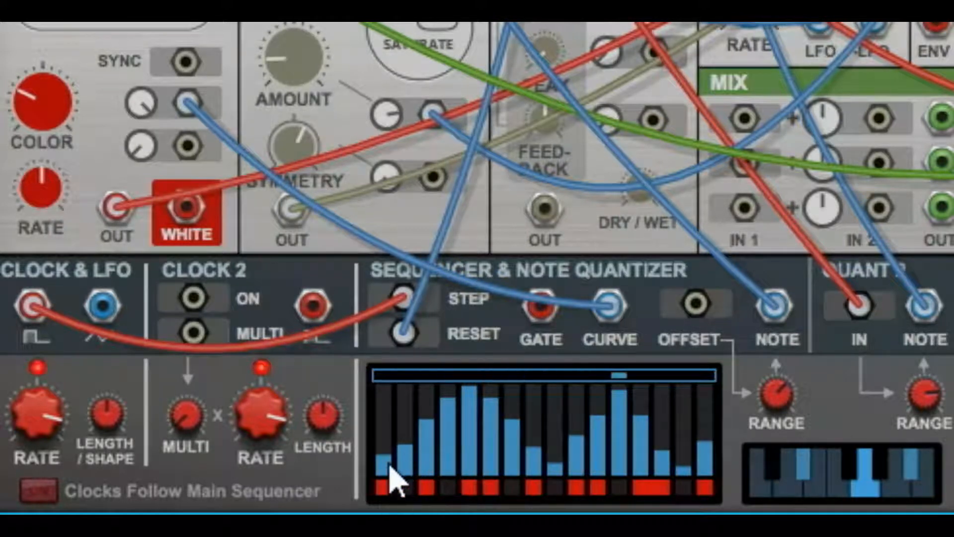
# Redraw the sequencer curve as a ramp that stays low over the first steps and rises to maximum at step 16.
pyautogui.moveTo(552, 451)
pyautogui.mouseDown()
pyautogui.moveTo(575, 462)
pyautogui.moveTo(641, 405)
pyautogui.mouseUp()
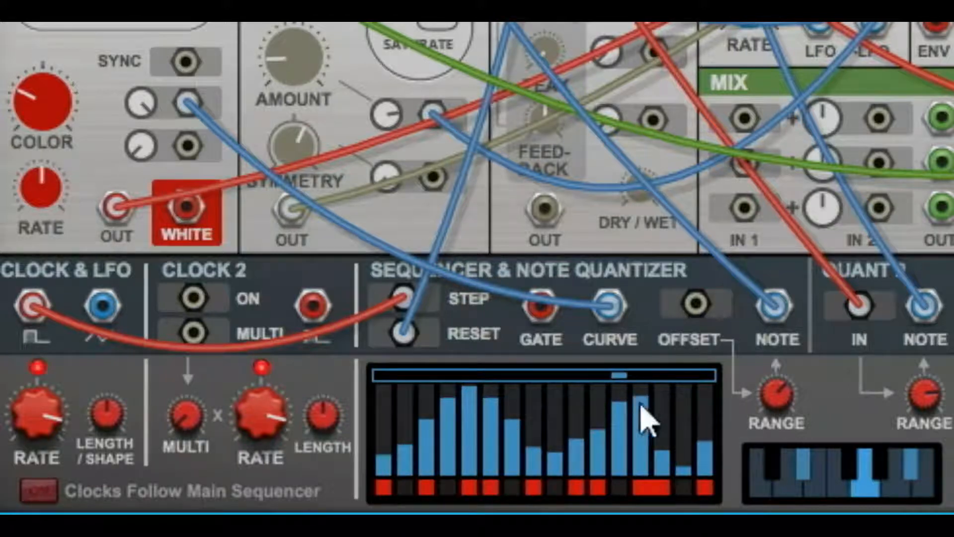
pyautogui.moveTo(396, 469)
pyautogui.mouseDown()
pyautogui.moveTo(473, 486)
pyautogui.moveTo(588, 450)
pyautogui.moveTo(724, 380)
pyautogui.mouseUp()
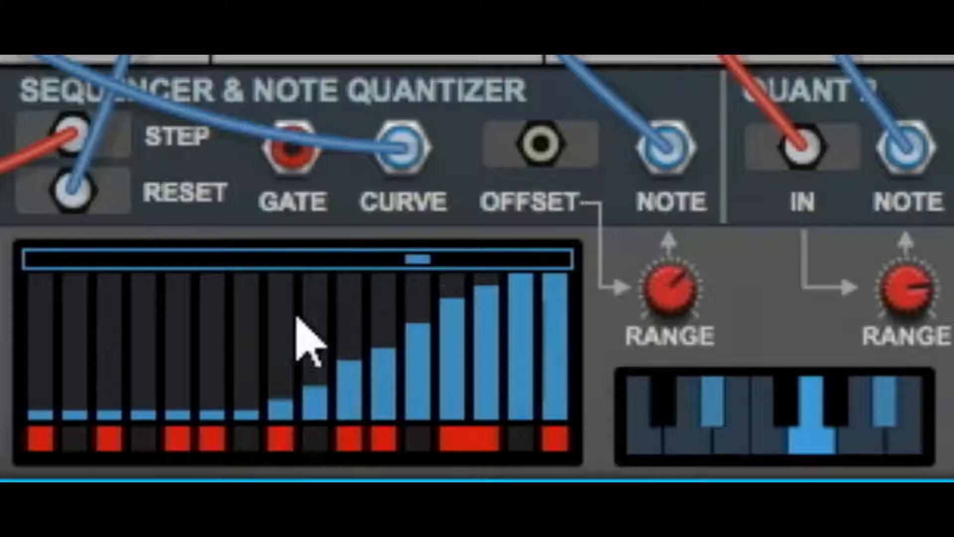
# Shorten the sequence to 8 steps, raise step 8 to maximum, and restore the length to 16 steps.
pyautogui.click(283, 262)
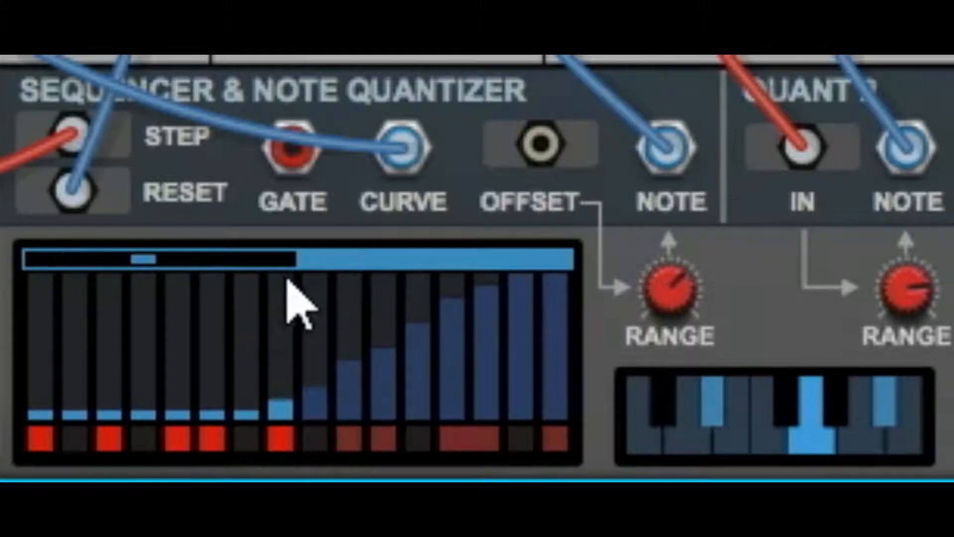
pyautogui.click(287, 280)
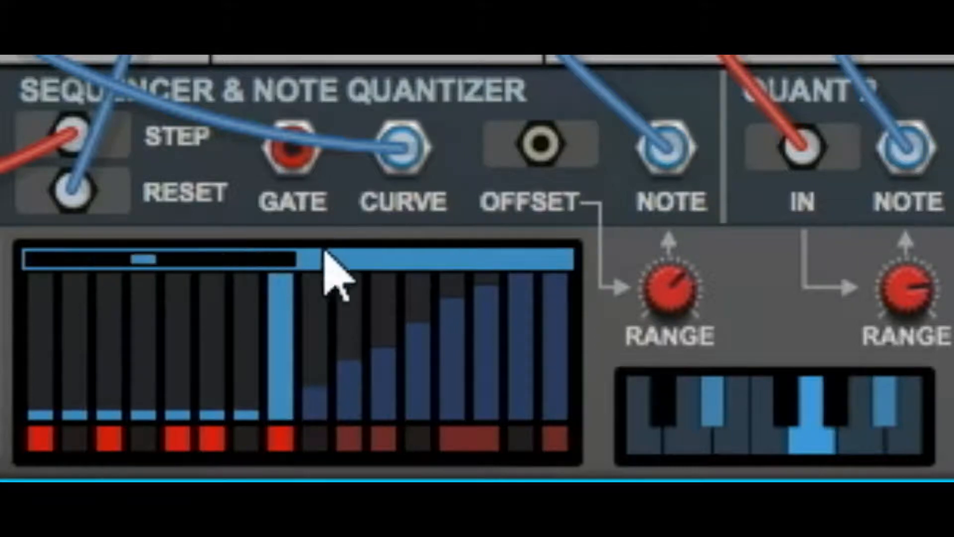
pyautogui.moveTo(269, 269); pyautogui.dragTo(532, 273)
# Draw two falling slopes in the sequencer curve, over steps 8 to 15 and steps 2 to 7.
pyautogui.moveTo(308, 293)
pyautogui.mouseDown()
pyautogui.moveTo(350, 354)
pyautogui.moveTo(532, 464)
pyautogui.mouseUp()
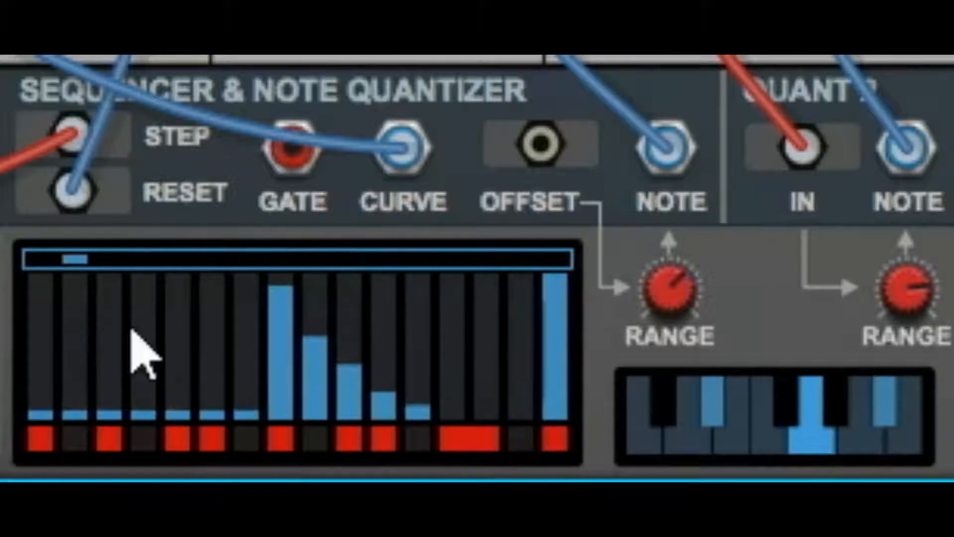
pyautogui.moveTo(79, 316)
pyautogui.mouseDown()
pyautogui.moveTo(117, 363)
pyautogui.moveTo(246, 410)
pyautogui.mouseUp()
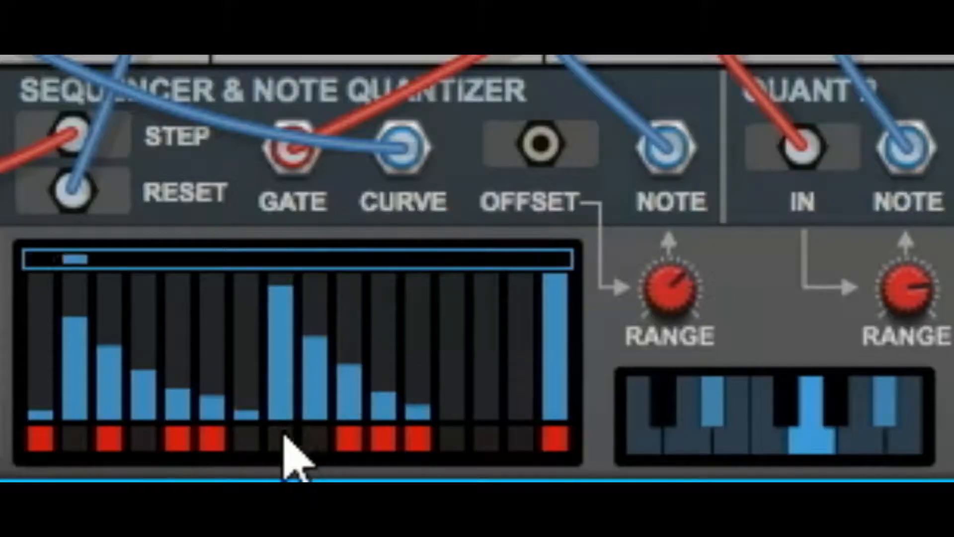
# Gate steps 2 to 6, 8 to 12 and 14, switch off step 1's gate, and give step 14 a low curve value.
pyautogui.moveTo(327, 439)
pyautogui.mouseDown()
pyautogui.moveTo(398, 443)
pyautogui.moveTo(417, 454)
pyautogui.mouseUp()
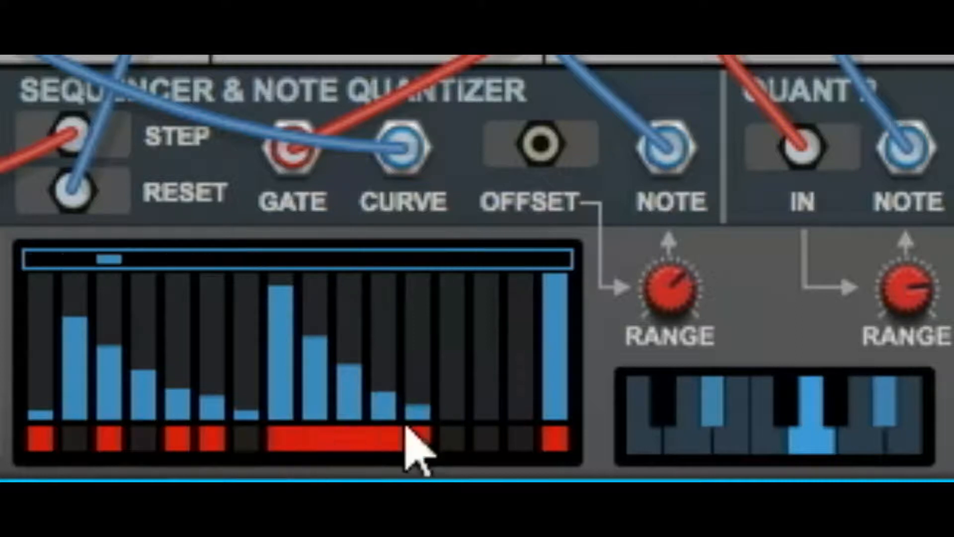
pyautogui.moveTo(75, 440); pyautogui.dragTo(208, 438)
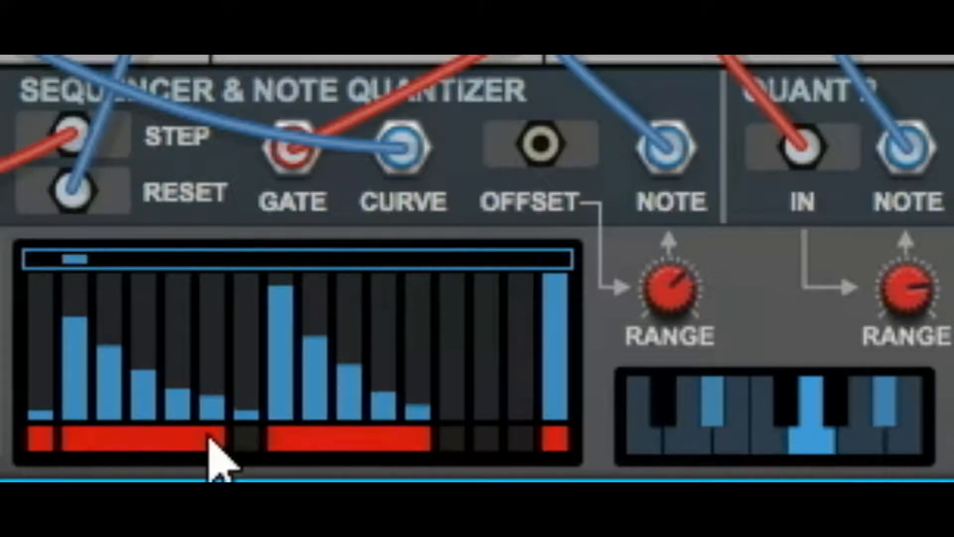
pyautogui.click(33, 443)
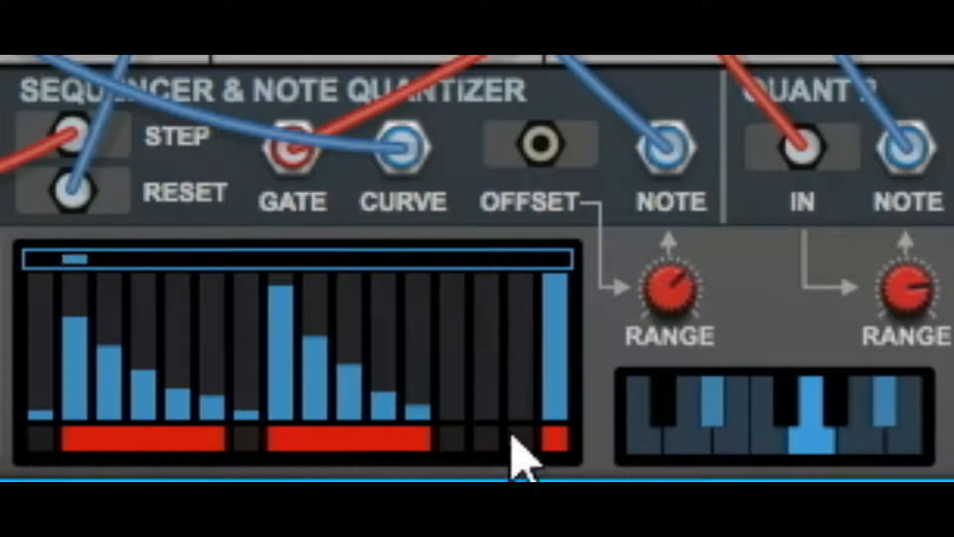
pyautogui.click(487, 439)
pyautogui.click(485, 395)
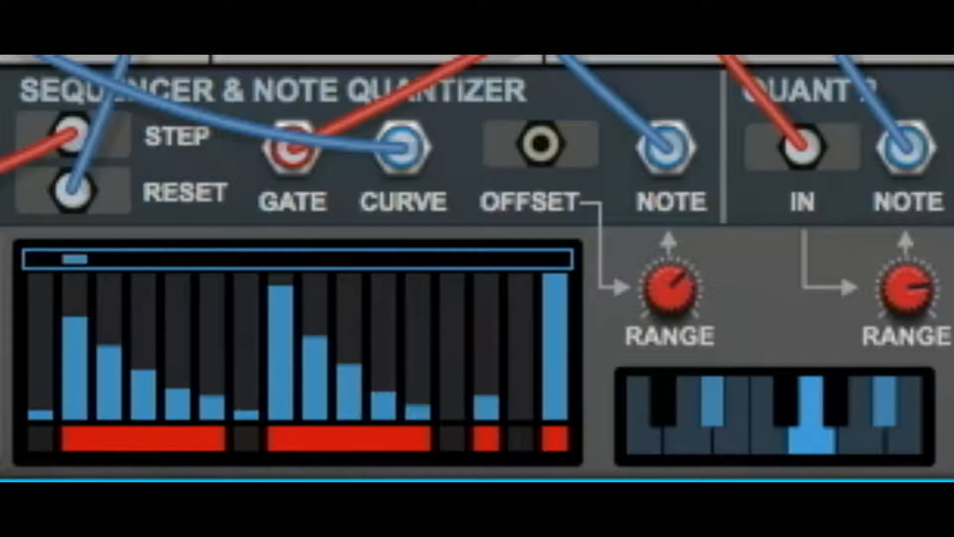
# Set the sequencer curve high on step 4, low on step 5 and to maximum on step 12.
pyautogui.click(175, 302)
pyautogui.click(410, 278)
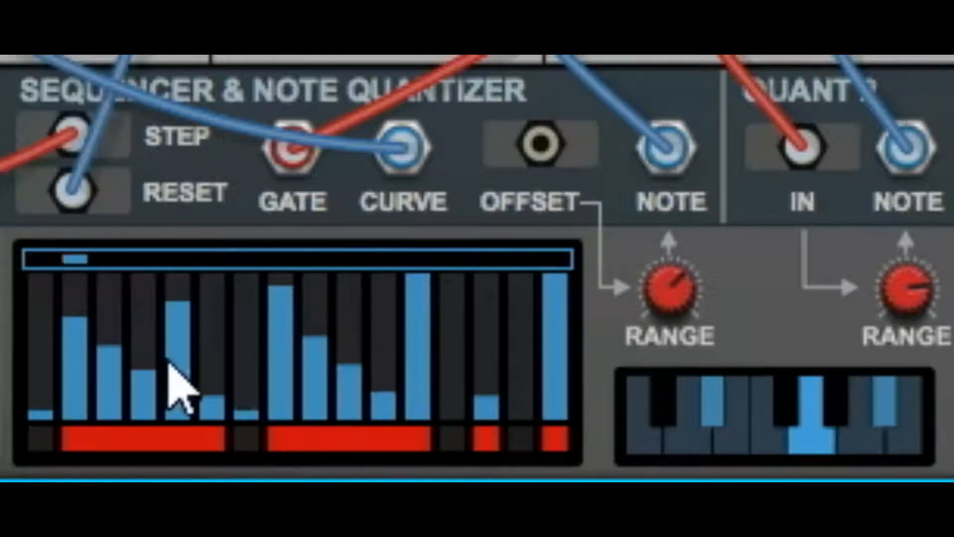
pyautogui.click(174, 395)
pyautogui.click(170, 402)
pyautogui.click(147, 408)
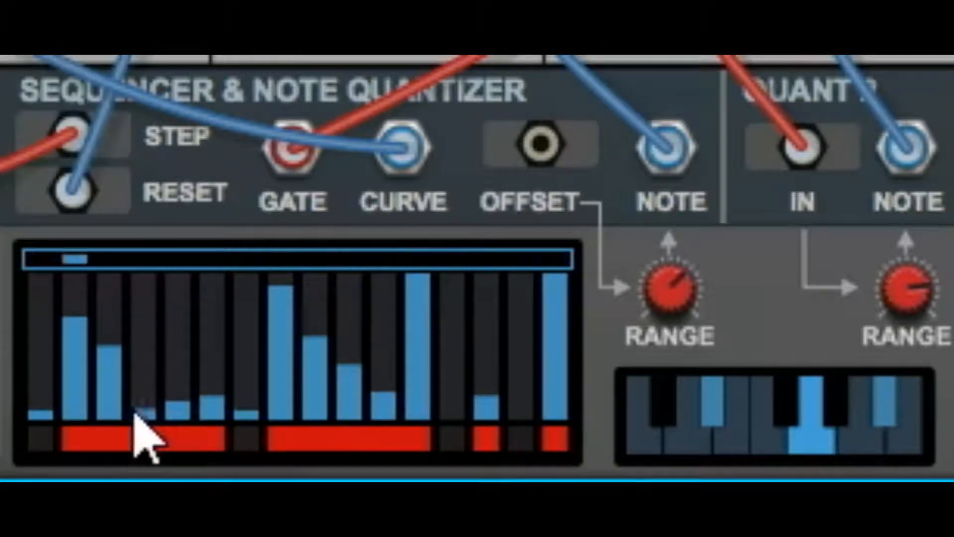
pyautogui.click(144, 312)
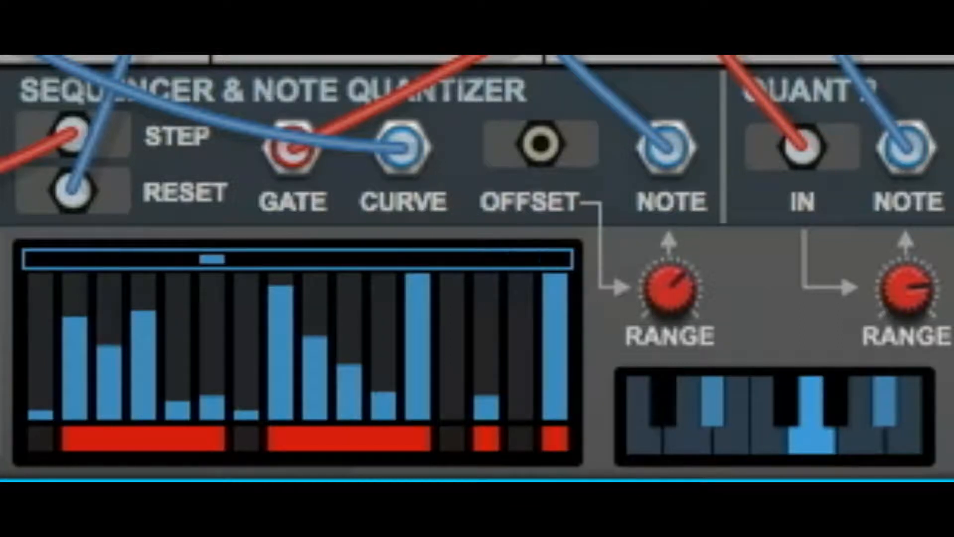
# Switch off the gates on steps 3, 5, 9 and 11 so only the even-numbered steps are gated.
pyautogui.click(110, 440)
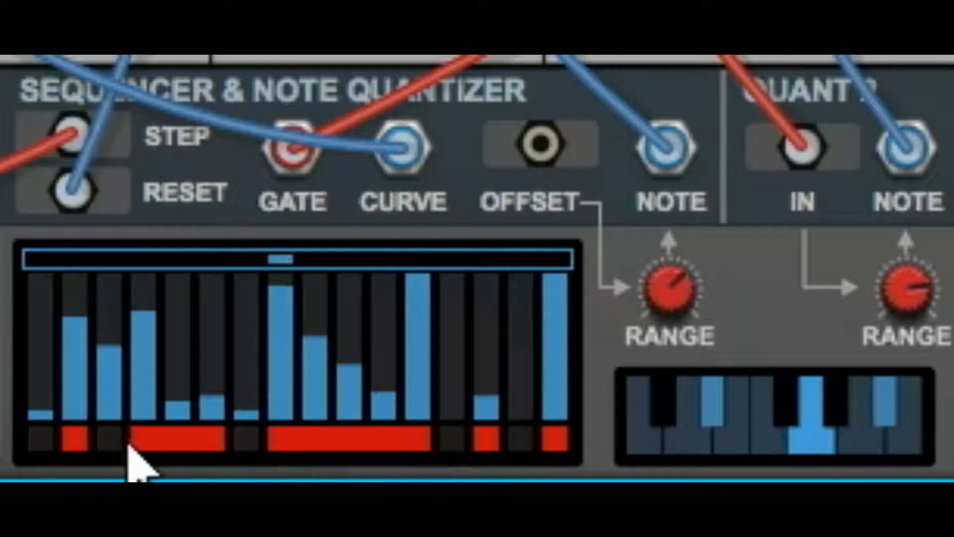
pyautogui.click(178, 440)
pyautogui.click(314, 440)
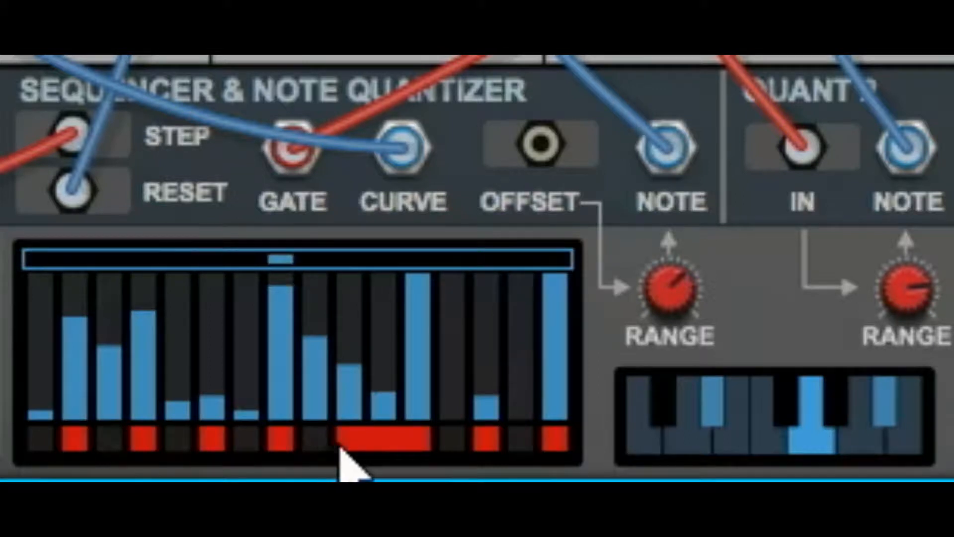
pyautogui.click(383, 440)
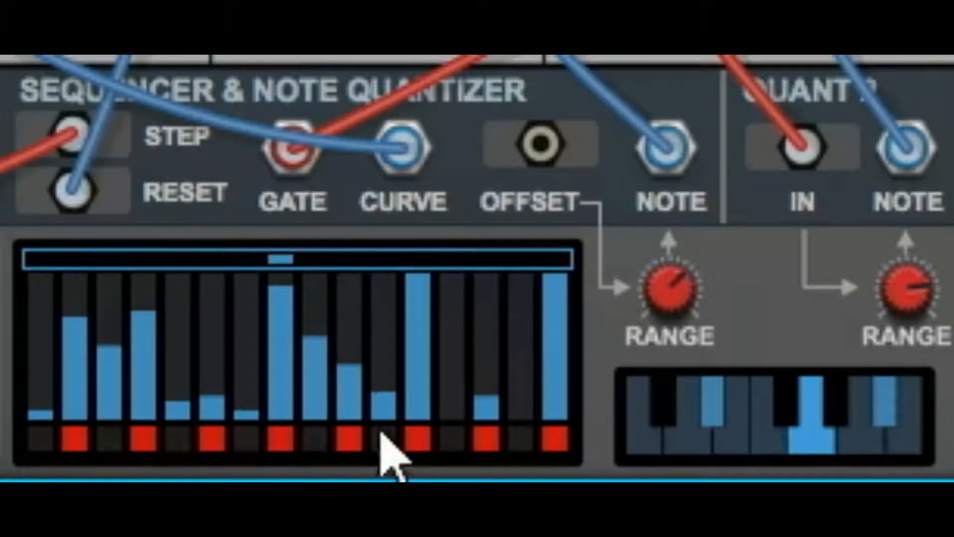
# Redraw the sequencer curve with a high first step and two humps peaking at steps 5 and 11.
pyautogui.moveTo(39, 385)
pyautogui.mouseDown()
pyautogui.moveTo(60, 390)
pyautogui.moveTo(179, 314)
pyautogui.mouseUp()
pyautogui.moveTo(238, 352)
pyautogui.mouseDown()
pyautogui.moveTo(284, 380)
pyautogui.moveTo(373, 314)
pyautogui.moveTo(522, 382)
pyautogui.moveTo(543, 341)
pyautogui.mouseUp()
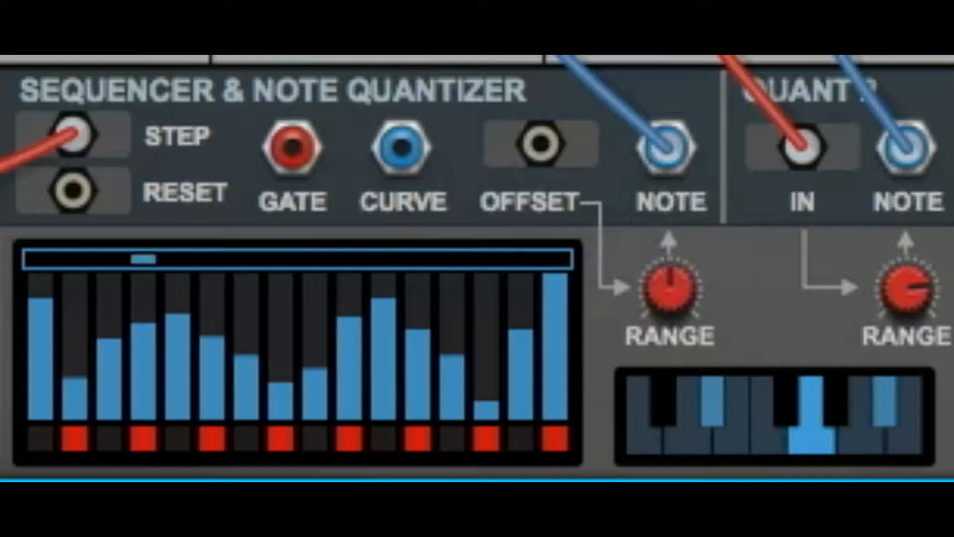
# Change the LFO waveform to Square and lower the LFO rate.
pyautogui.click(548, 263)
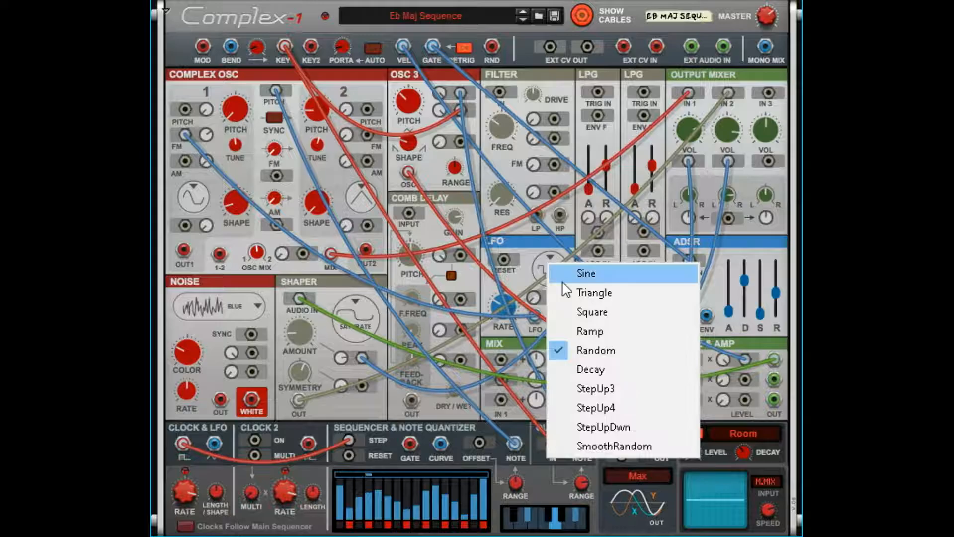
pyautogui.click(596, 315)
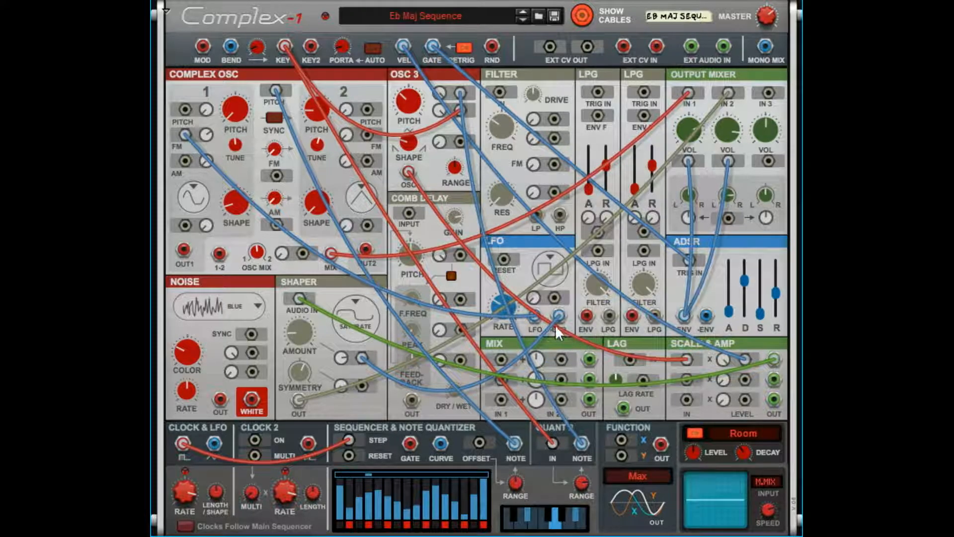
pyautogui.moveTo(505, 307); pyautogui.dragTo(512, 342)
pyautogui.moveTo(525, 363); pyautogui.dragTo(532, 322)
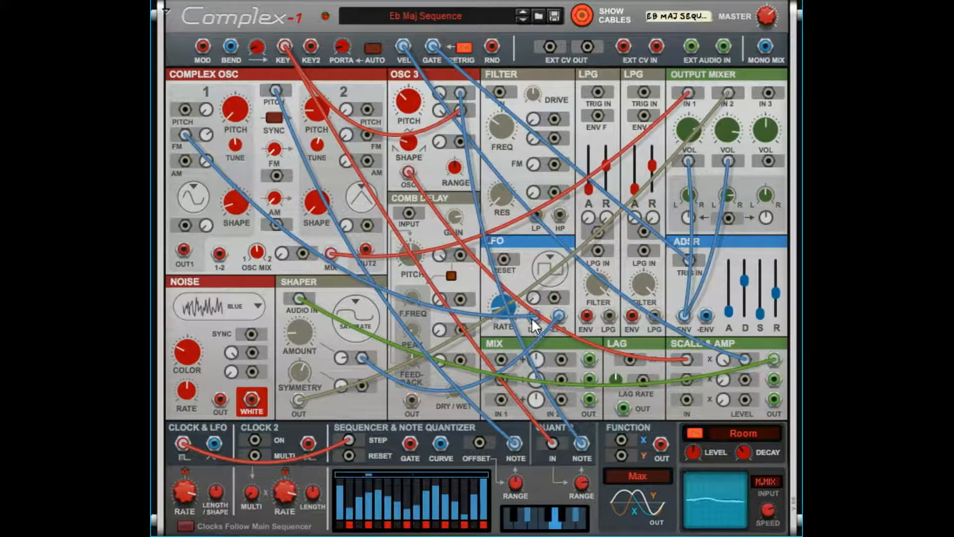
pyautogui.moveTo(500, 410); pyautogui.dragTo(481, 437)
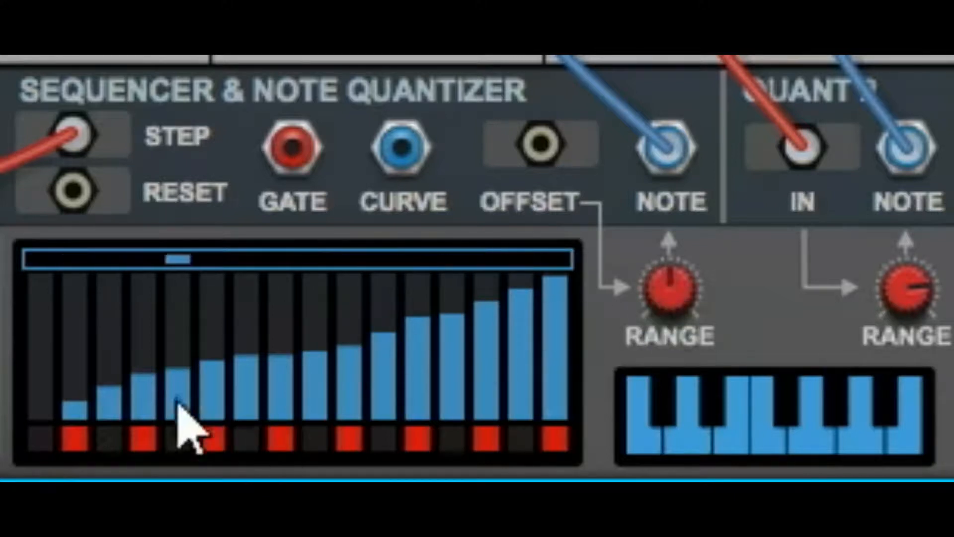
# Redraw the sequencer curve as a ramp rising steadily from zero on step 1 to almost maximum on step 16.
pyautogui.moveTo(274, 357)
pyautogui.mouseDown()
pyautogui.moveTo(5, 410)
pyautogui.moveTo(465, 330)
pyautogui.moveTo(550, 298)
pyautogui.moveTo(395, 338)
pyautogui.mouseUp()
pyautogui.click(142, 385)
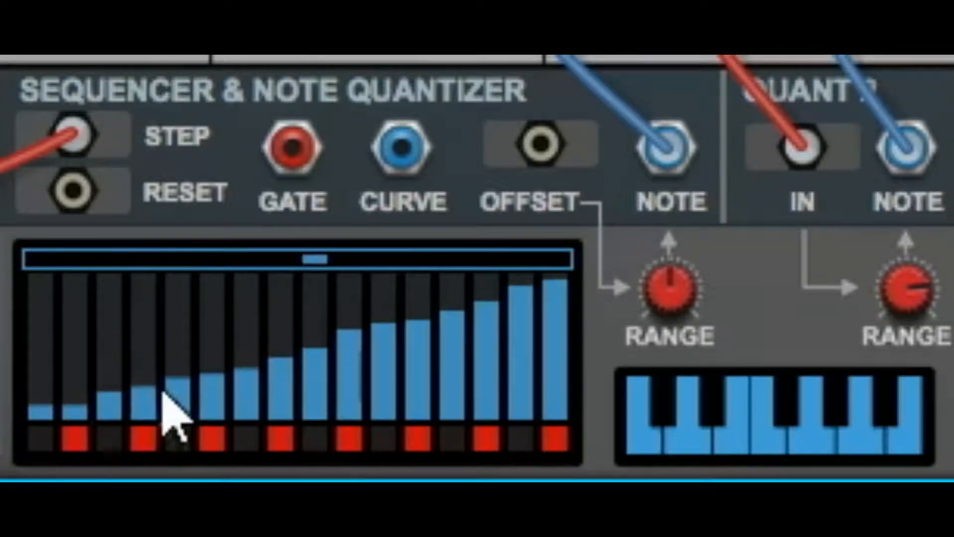
pyautogui.click(36, 419)
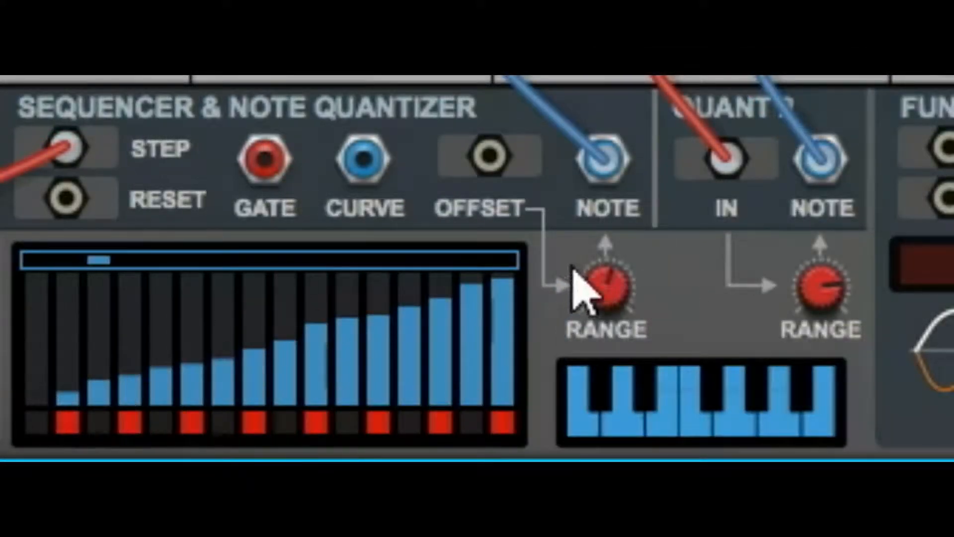
pyautogui.moveTo(605, 304)
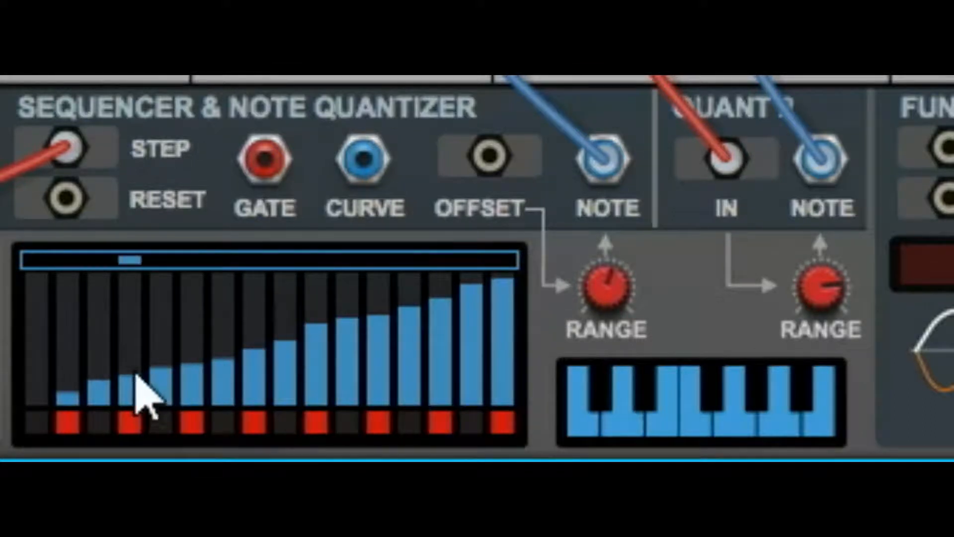
# Reshape the sequencer curve into an uneven pattern with raised steps 1 and 3, peaks on steps 11 and 15, and a dip on step 9.
pyautogui.moveTo(137, 377)
pyautogui.mouseDown()
pyautogui.moveTo(141, 350)
pyautogui.moveTo(179, 353)
pyautogui.moveTo(225, 322)
pyautogui.moveTo(235, 339)
pyautogui.moveTo(292, 320)
pyautogui.moveTo(328, 335)
pyautogui.moveTo(362, 317)
pyautogui.moveTo(439, 341)
pyautogui.moveTo(441, 319)
pyautogui.moveTo(486, 315)
pyautogui.moveTo(492, 345)
pyautogui.moveTo(492, 330)
pyautogui.mouseUp()
pyautogui.click(102, 326)
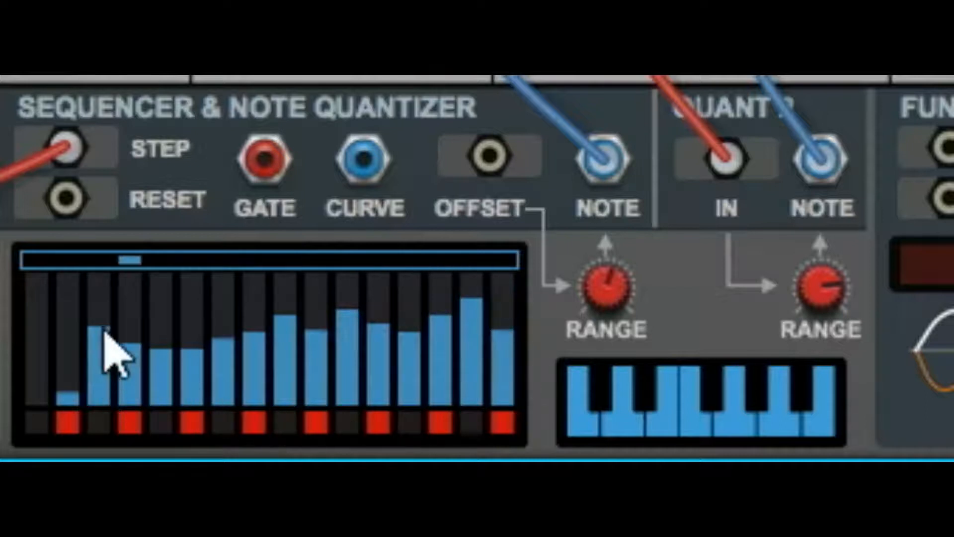
pyautogui.click(35, 339)
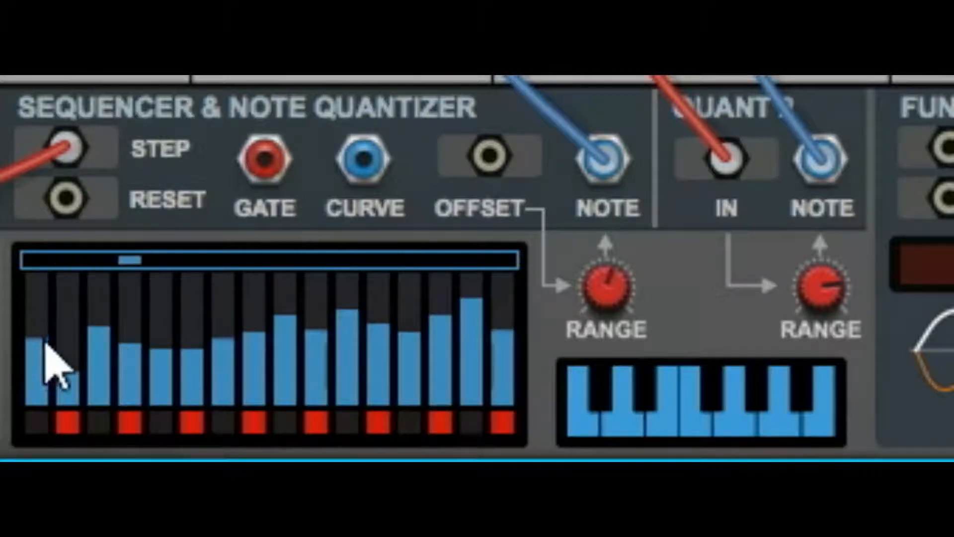
pyautogui.click(294, 360)
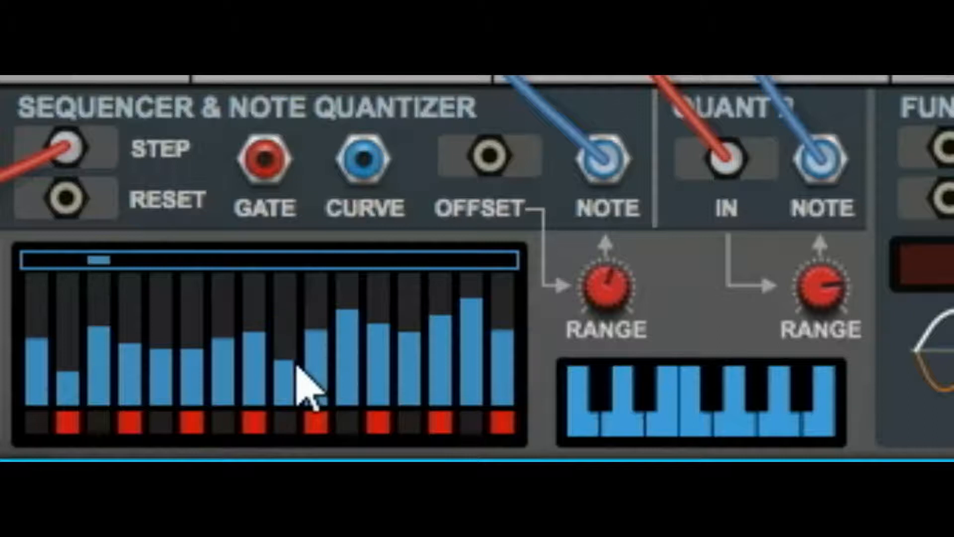
# Lower the sequencer's note Range and switch off D, F and A on the note quantizer keyboard.
pyautogui.moveTo(613, 286); pyautogui.dragTo(677, 230)
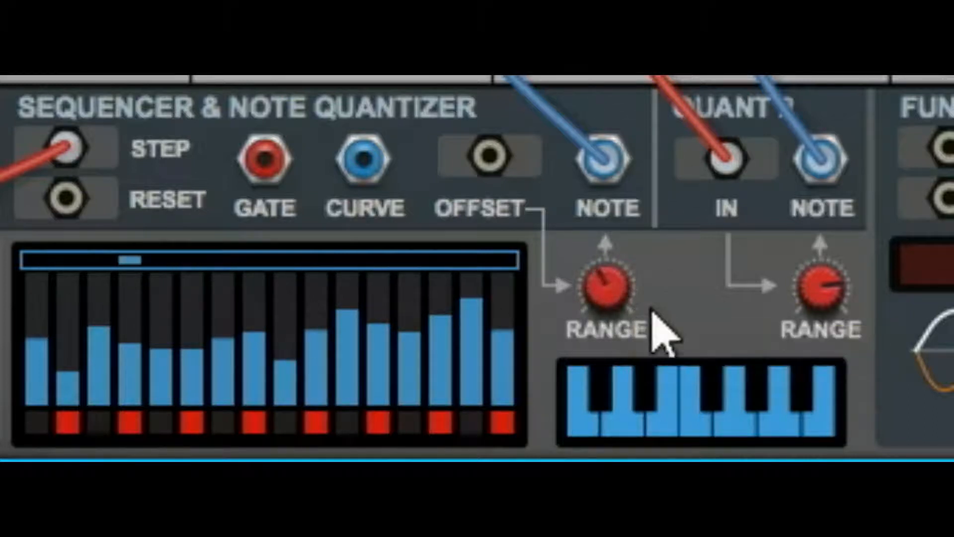
pyautogui.moveTo(613, 284); pyautogui.dragTo(619, 302)
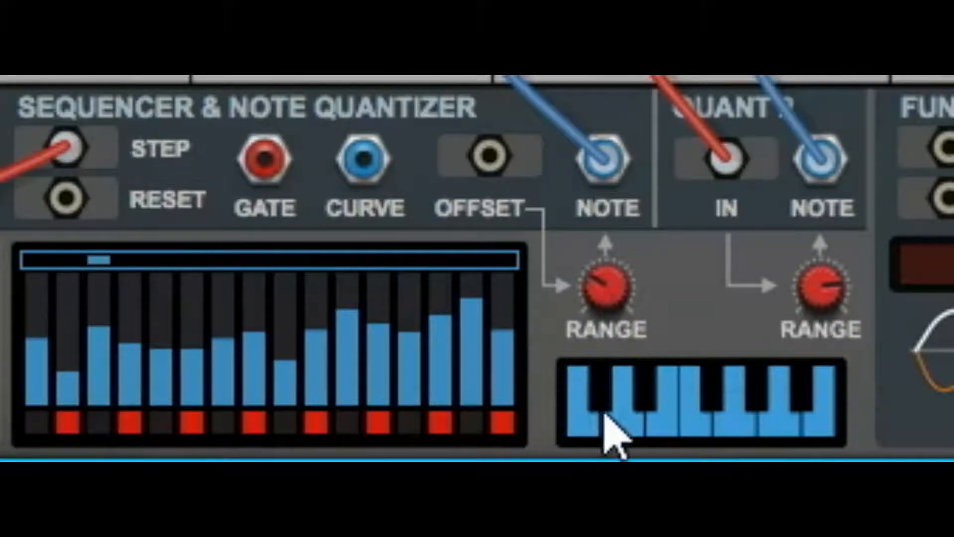
pyautogui.click(621, 420)
pyautogui.click(702, 431)
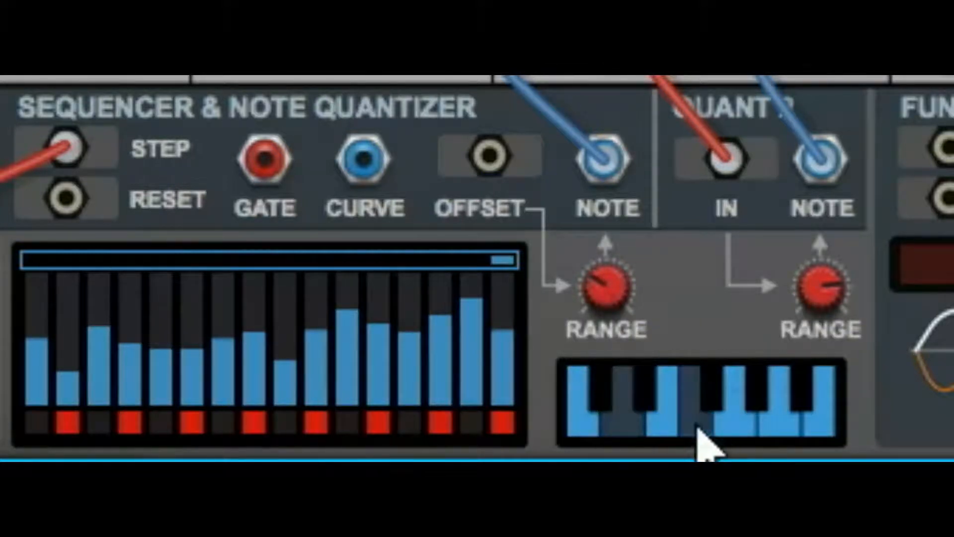
pyautogui.click(787, 432)
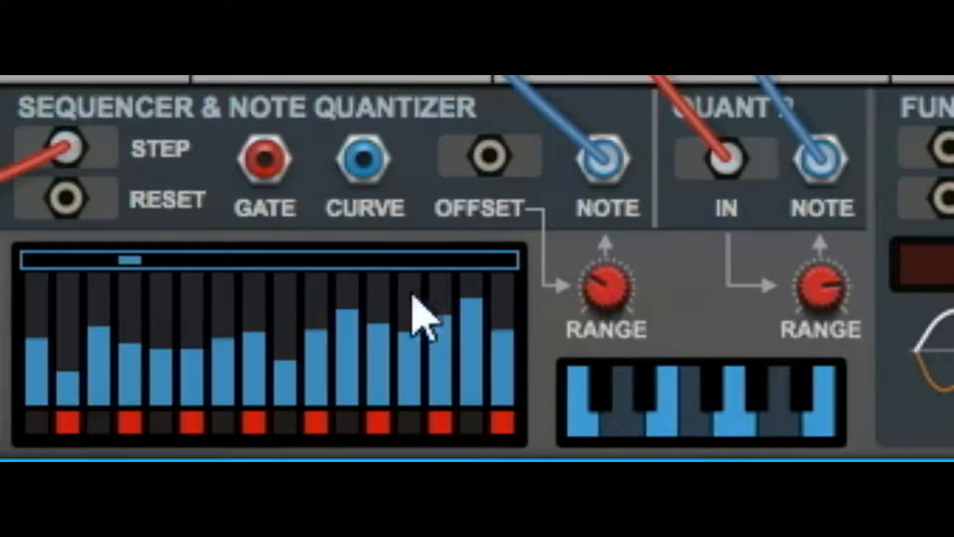
# Set the curve on step 16 to maximum and turn the sequencer's note Range fully up.
pyautogui.moveTo(512, 308); pyautogui.dragTo(522, 255)
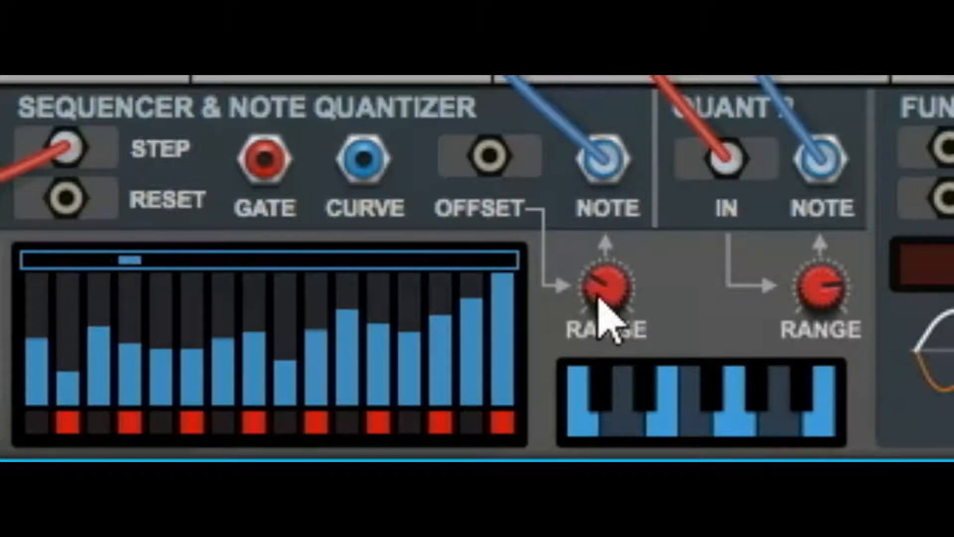
pyautogui.moveTo(616, 304)
pyautogui.moveTo(617, 304); pyautogui.dragTo(746, 120)
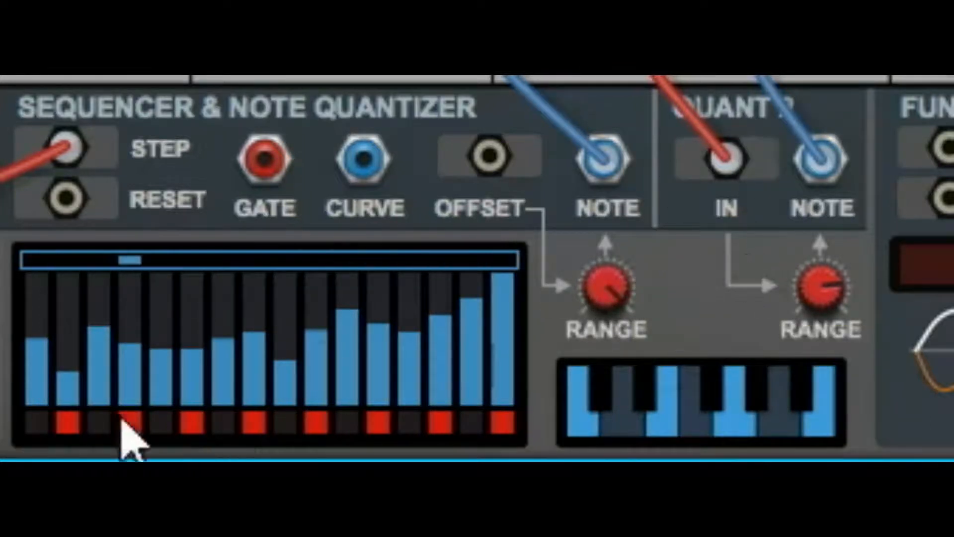
# Set step 1 almost to zero, step 4 to zero and step 16 to about two thirds, and reduce the note Range.
pyautogui.click(32, 397)
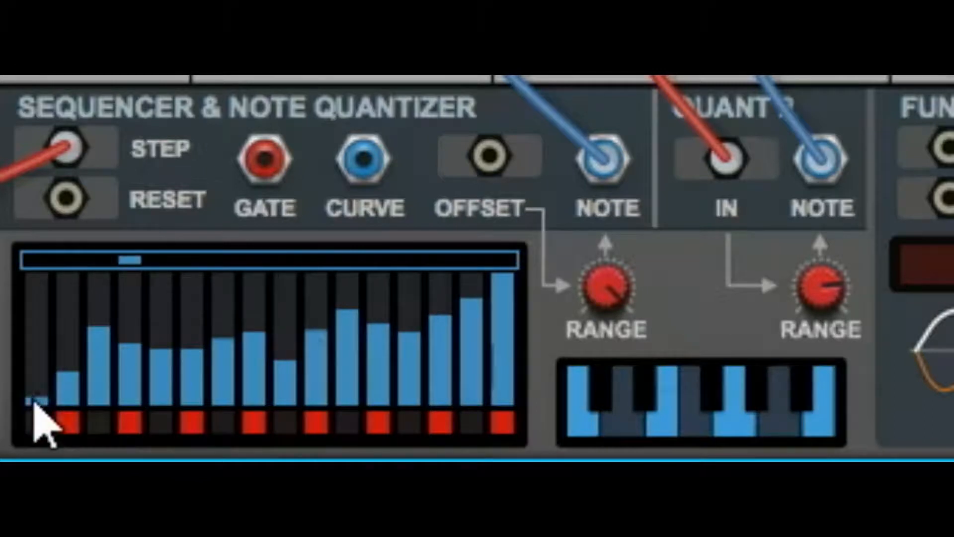
pyautogui.click(130, 430)
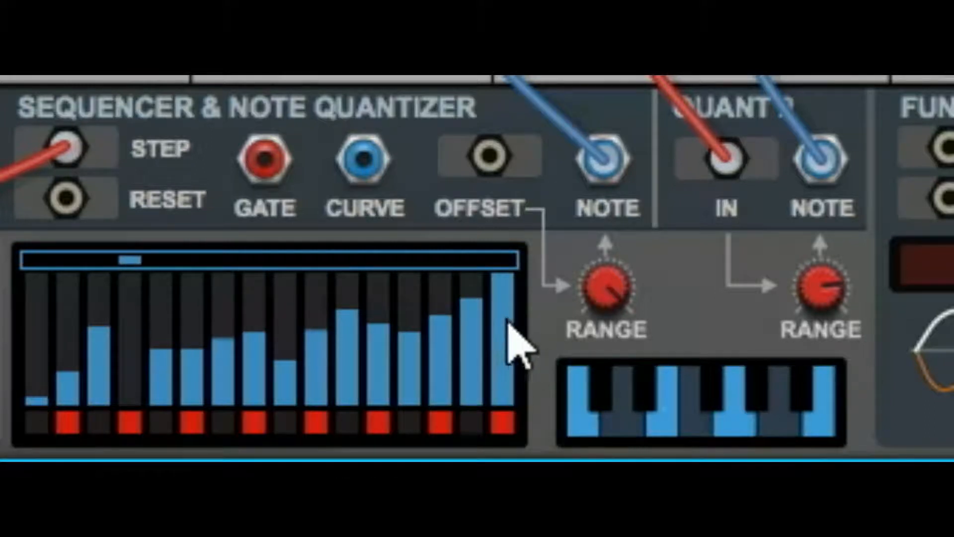
pyautogui.moveTo(512, 341); pyautogui.dragTo(507, 351)
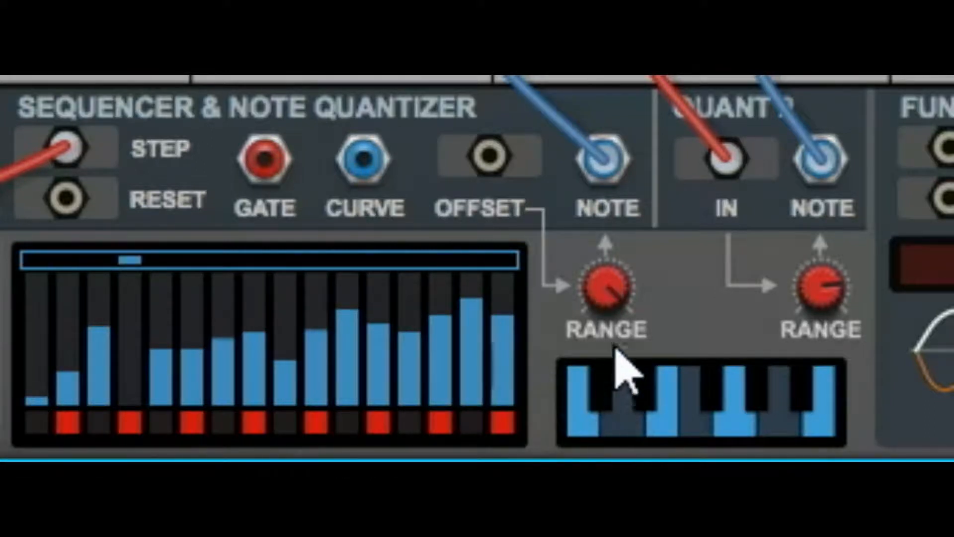
pyautogui.moveTo(612, 298); pyautogui.dragTo(784, 437)
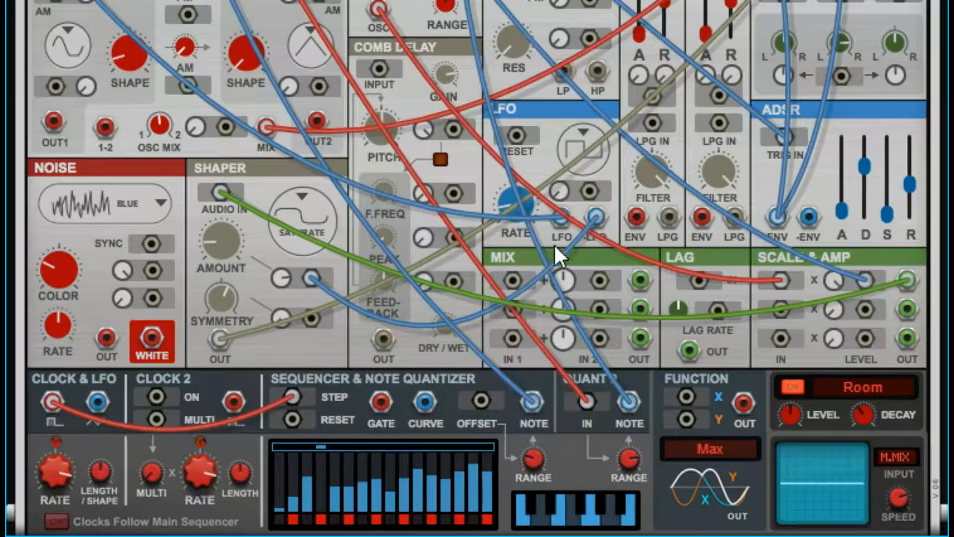
# Patch the LFO output into the sequencer's Offset input and fine-tune the note Range.
pyautogui.moveTo(562, 221); pyautogui.dragTo(481, 400)
pyautogui.moveTo(538, 462)
pyautogui.moveTo(539, 461); pyautogui.dragTo(539, 464)
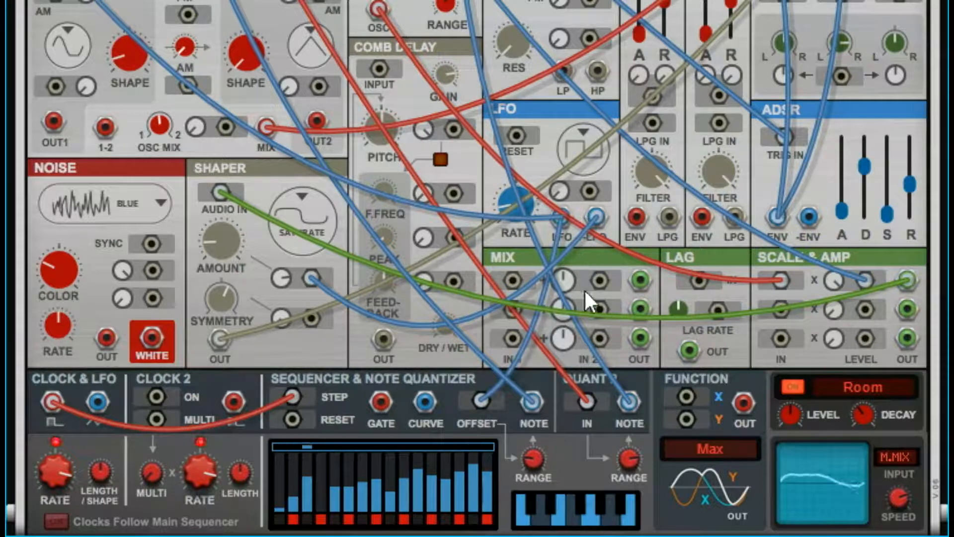
# Change the LFO waveform to Ramp and raise the sequencer's note Range slightly.
pyautogui.click(586, 146)
pyautogui.click(670, 245)
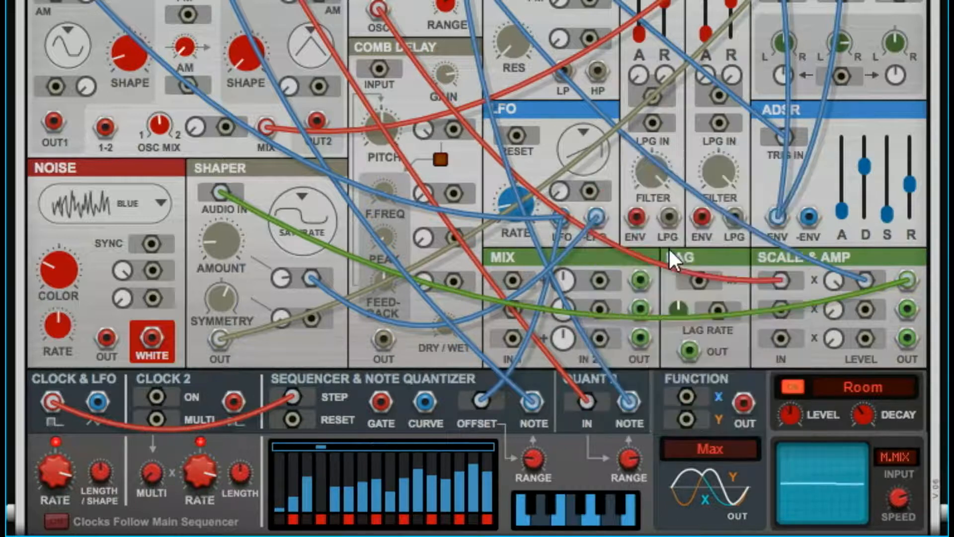
pyautogui.click(595, 149)
pyautogui.click(602, 142)
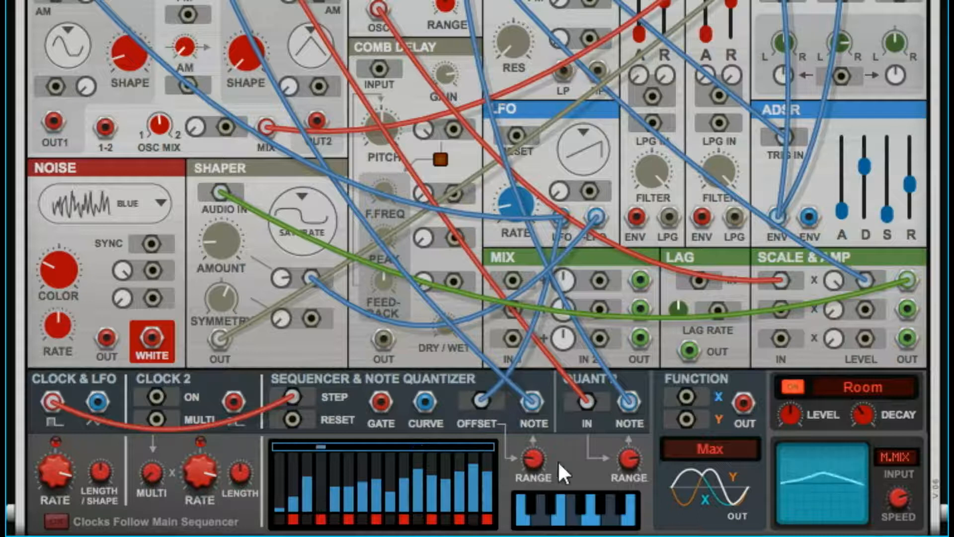
pyautogui.moveTo(536, 461); pyautogui.dragTo(544, 446)
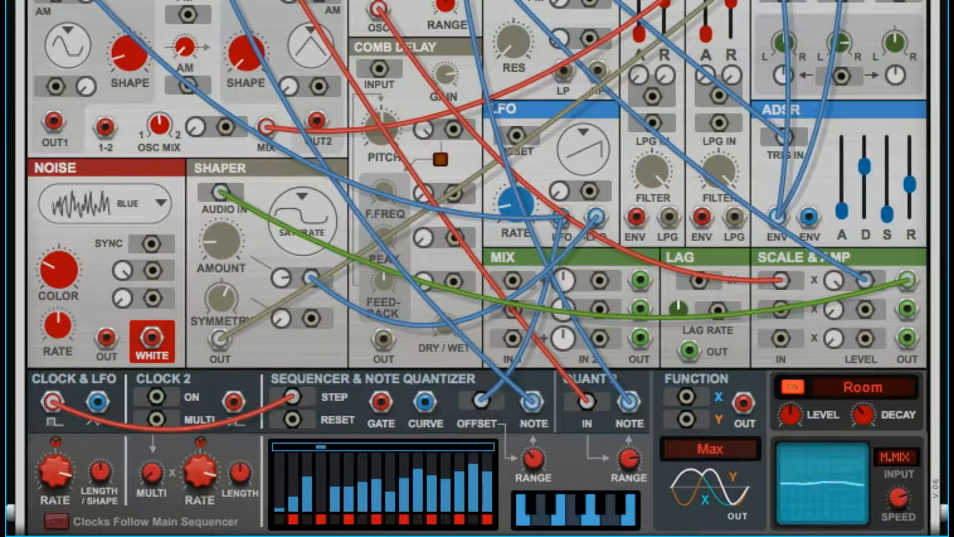
# Change the LFO waveform to Random and increase the LFO rate.
pyautogui.click(586, 143)
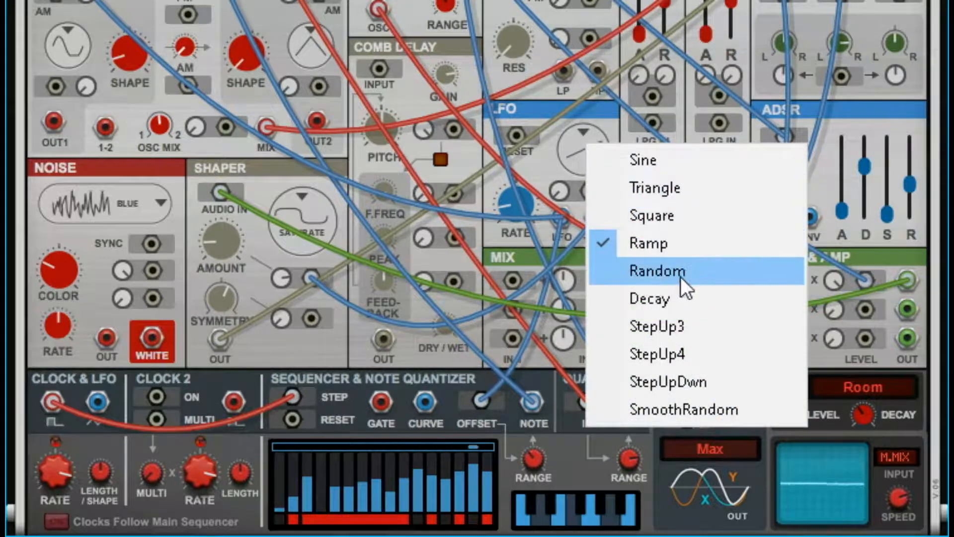
pyautogui.click(681, 276)
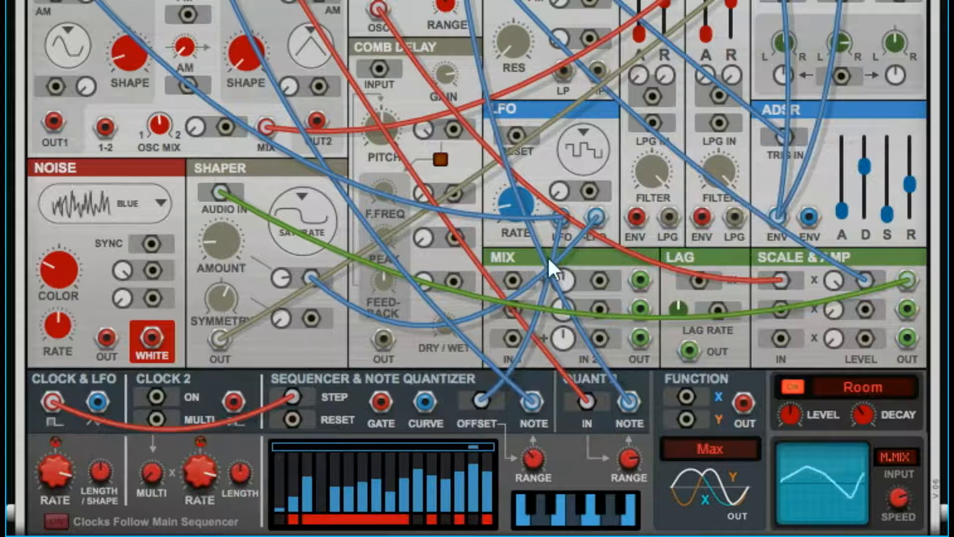
pyautogui.moveTo(518, 194); pyautogui.dragTo(536, 152)
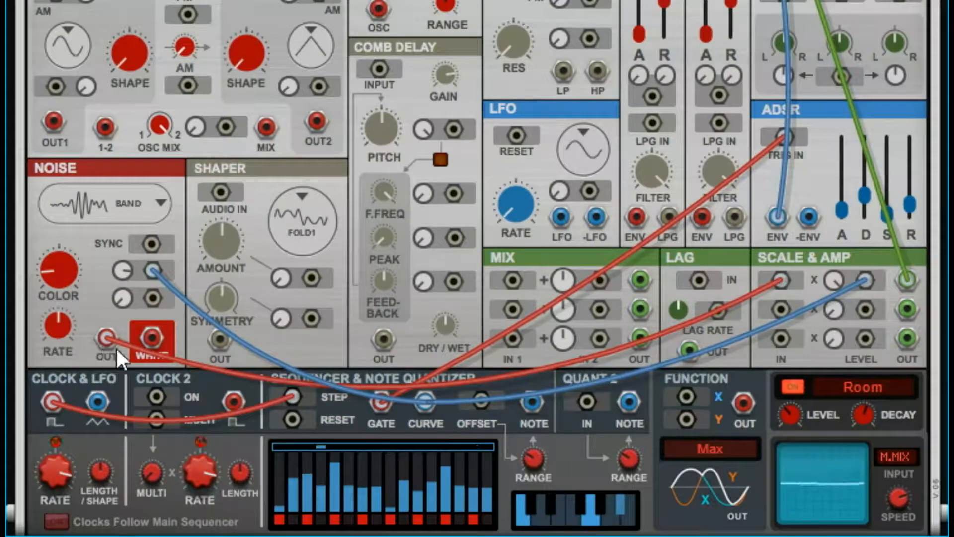
# Patch the sequencer's Note output into the Pitch input of the Complex Osc.
pyautogui.moveTo(777, 281)
pyautogui.mouseDown()
pyautogui.moveTo(738, 300)
pyautogui.moveTo(794, 273)
pyautogui.moveTo(783, 280)
pyautogui.mouseUp()
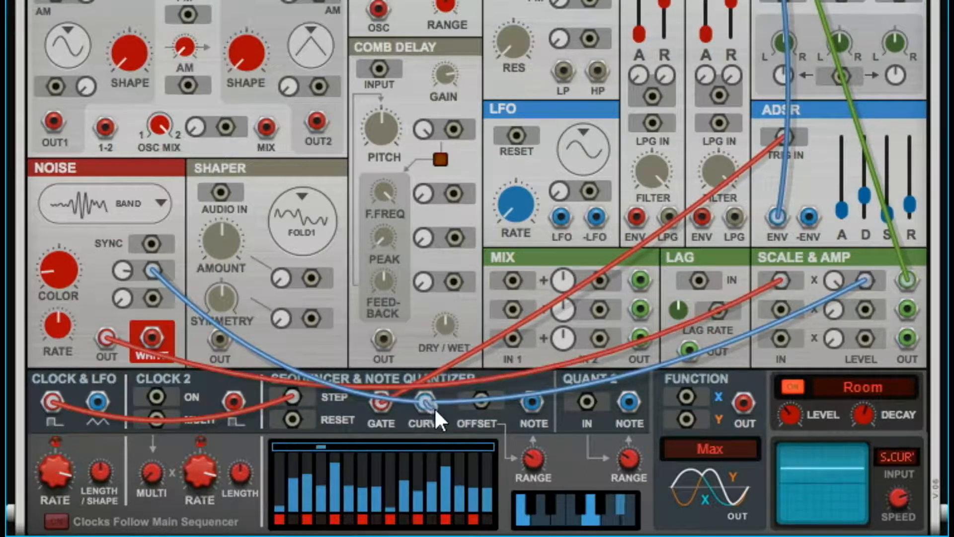
pyautogui.moveTo(430, 402); pyautogui.dragTo(152, 272)
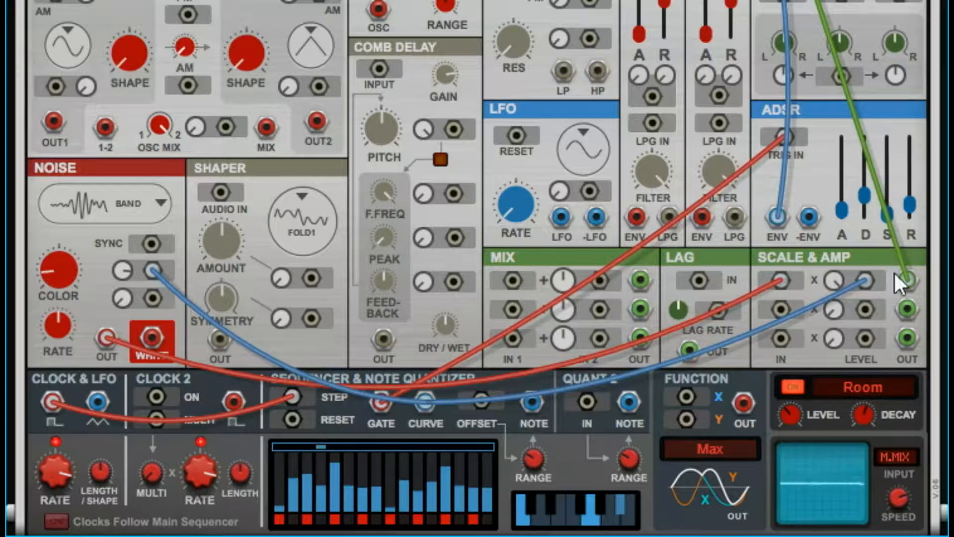
pyautogui.moveTo(865, 279)
pyautogui.mouseDown()
pyautogui.moveTo(874, 291)
pyautogui.moveTo(867, 284)
pyautogui.mouseUp()
pyautogui.click(531, 403)
pyautogui.moveTo(530, 401); pyautogui.dragTo(228, 0)
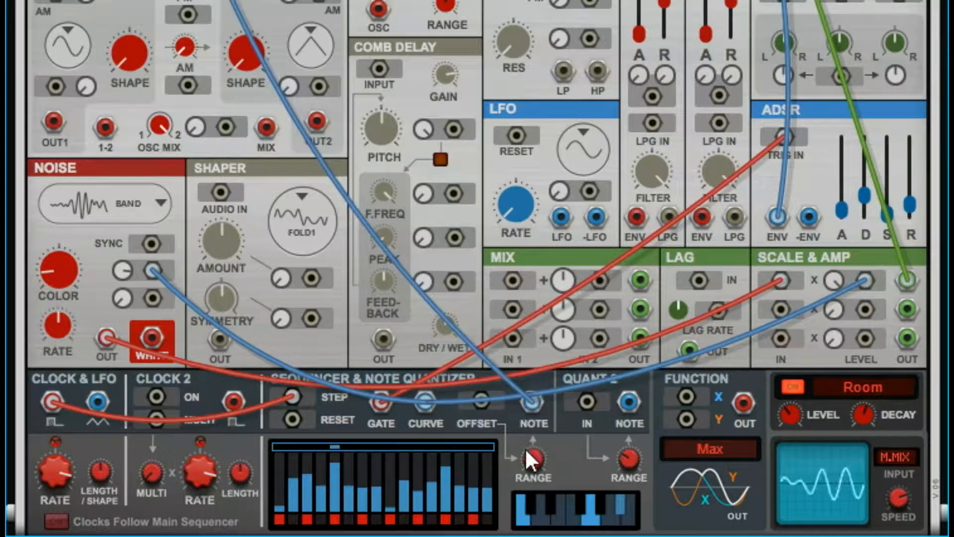
# Set the Osc Mix to 0.0 % and patch the Complex Osc 1-2 output into input 2 of the Output Mixer.
pyautogui.moveTo(532, 454)
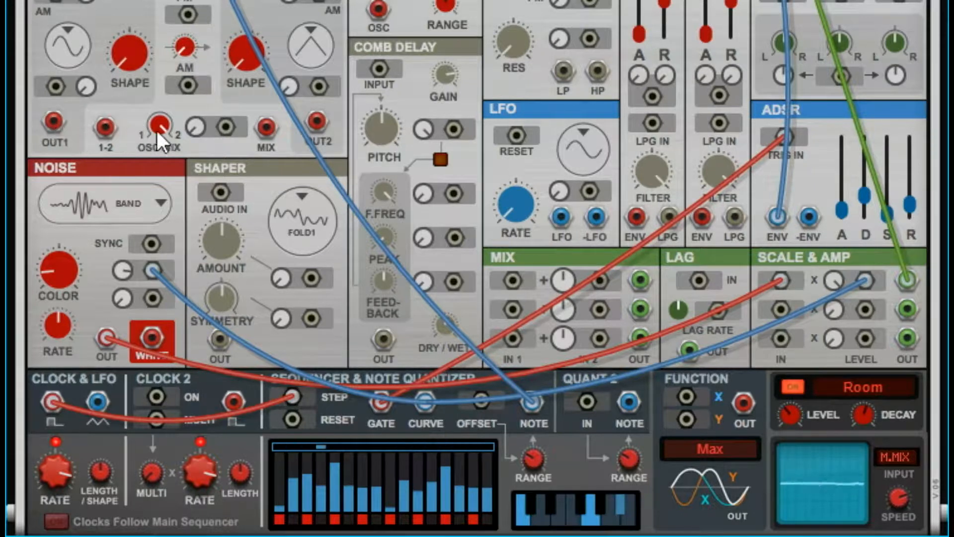
pyautogui.moveTo(156, 108); pyautogui.dragTo(187, 221)
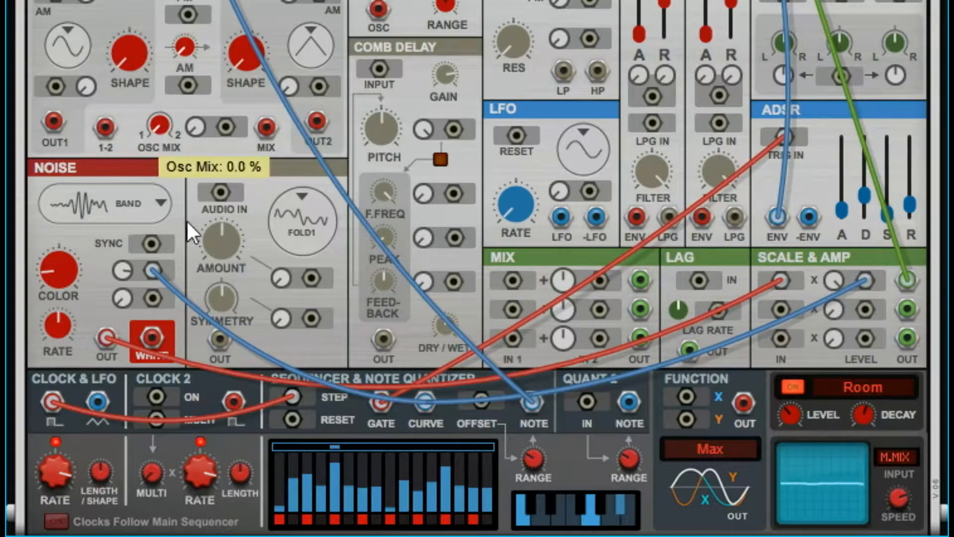
pyautogui.moveTo(105, 126); pyautogui.dragTo(763, 36)
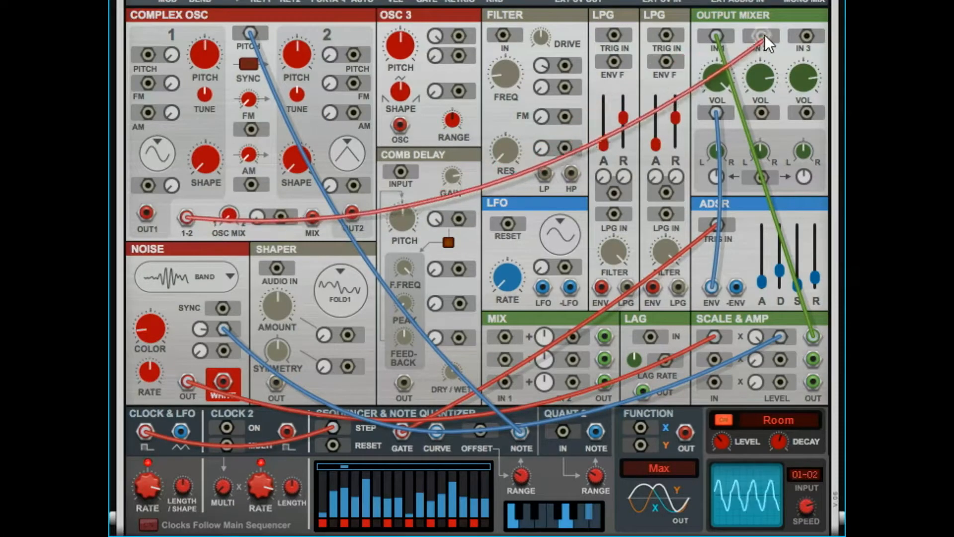
pyautogui.moveTo(759, 111); pyautogui.dragTo(403, 429)
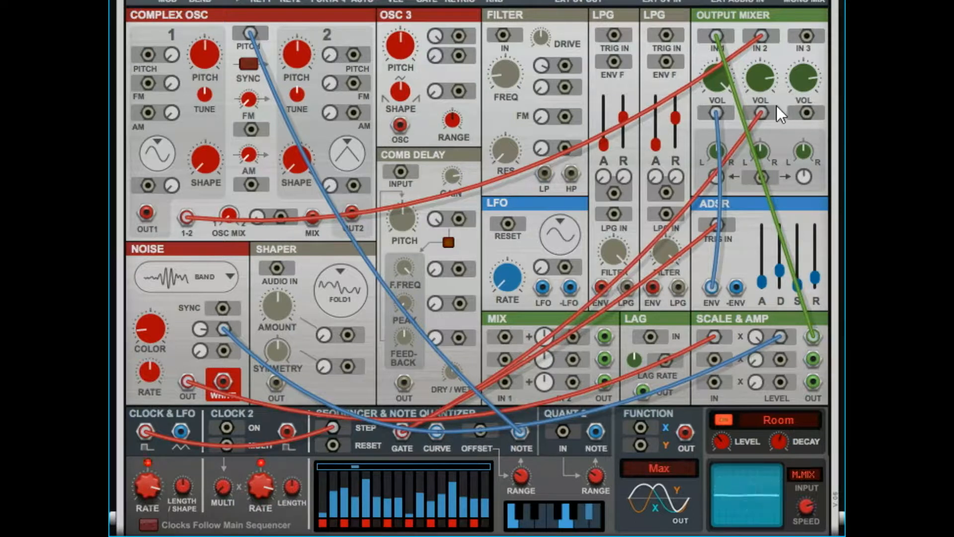
pyautogui.moveTo(761, 113); pyautogui.dragTo(773, 129)
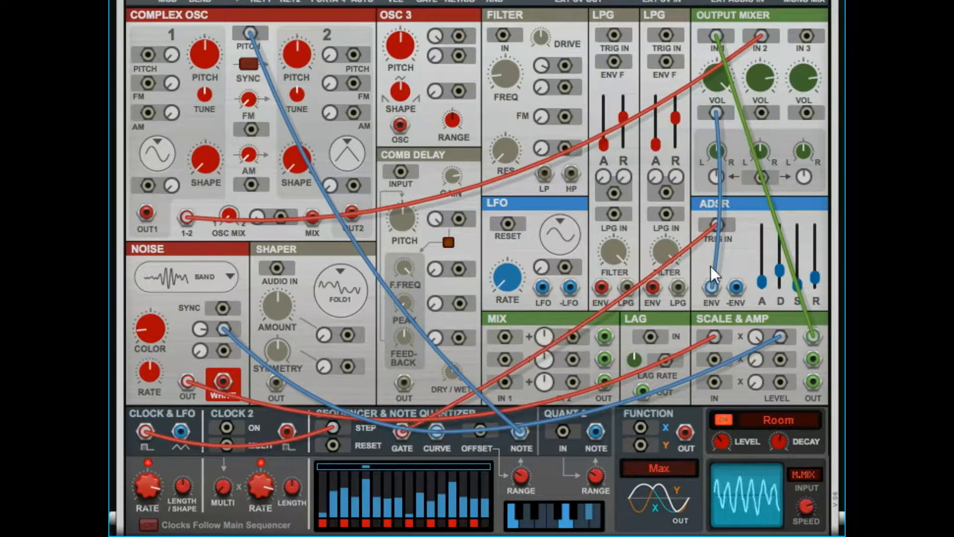
pyautogui.moveTo(712, 287); pyautogui.dragTo(770, 144)
pyautogui.moveTo(766, 83)
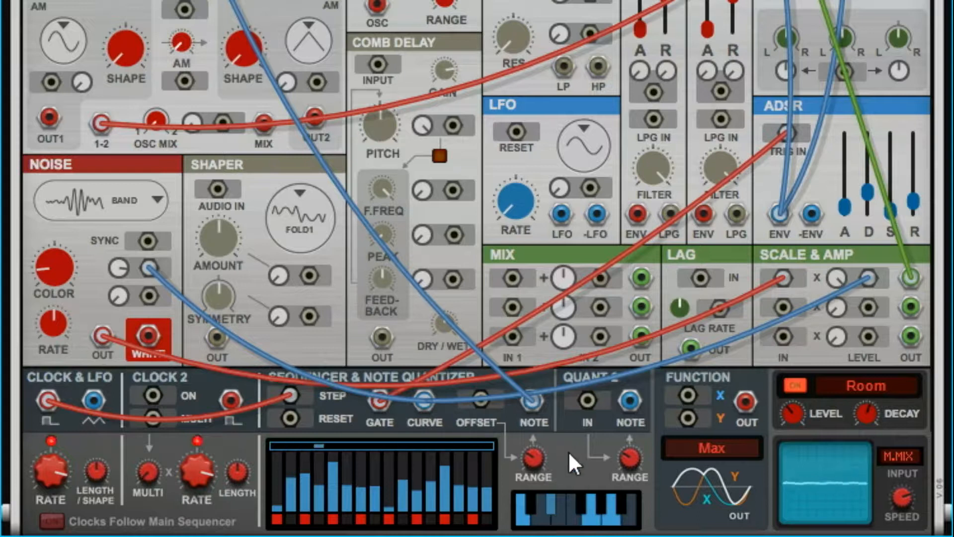
pyautogui.moveTo(538, 454); pyautogui.dragTo(547, 437)
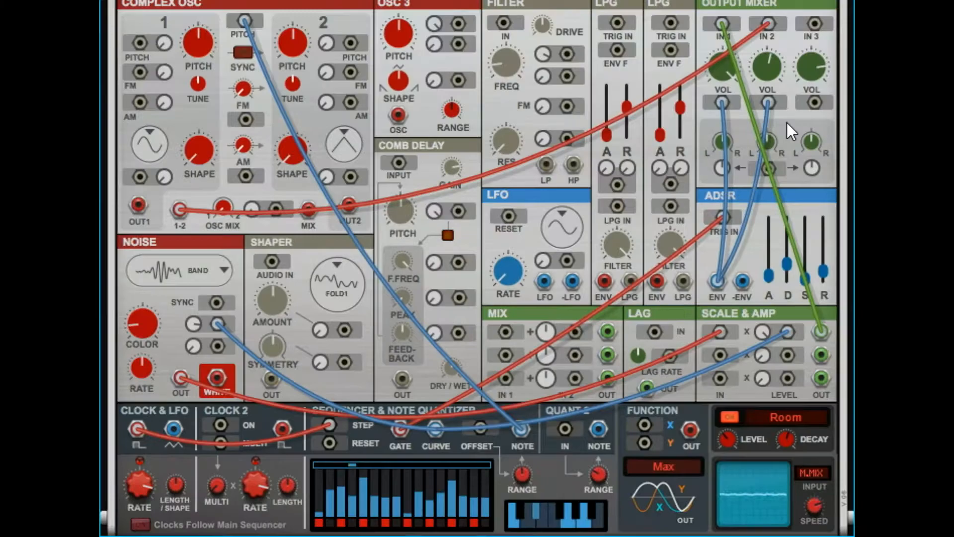
pyautogui.moveTo(774, 79)
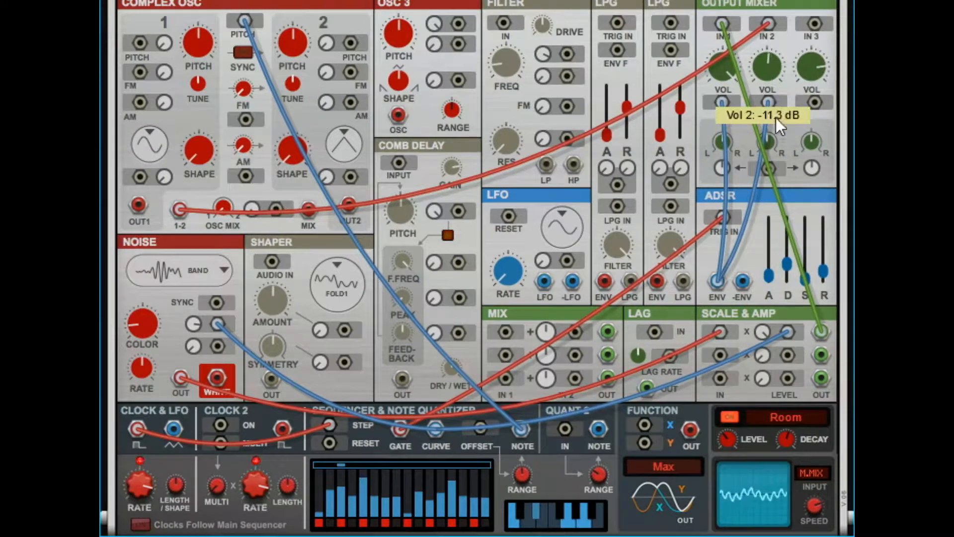
pyautogui.moveTo(775, 139)
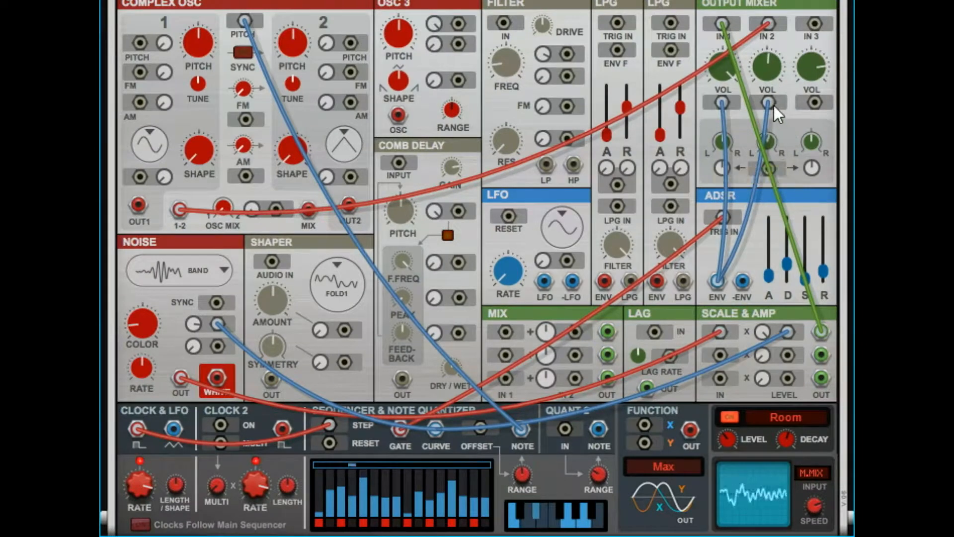
# Move the oscillator and envelope cables from Output Mixer channel 2 to channel 3 and pan channel 3 to about -26.2.
pyautogui.moveTo(767, 103); pyautogui.dragTo(814, 103)
pyautogui.moveTo(767, 23); pyautogui.dragTo(815, 23)
pyautogui.moveTo(814, 144); pyautogui.dragTo(812, 214)
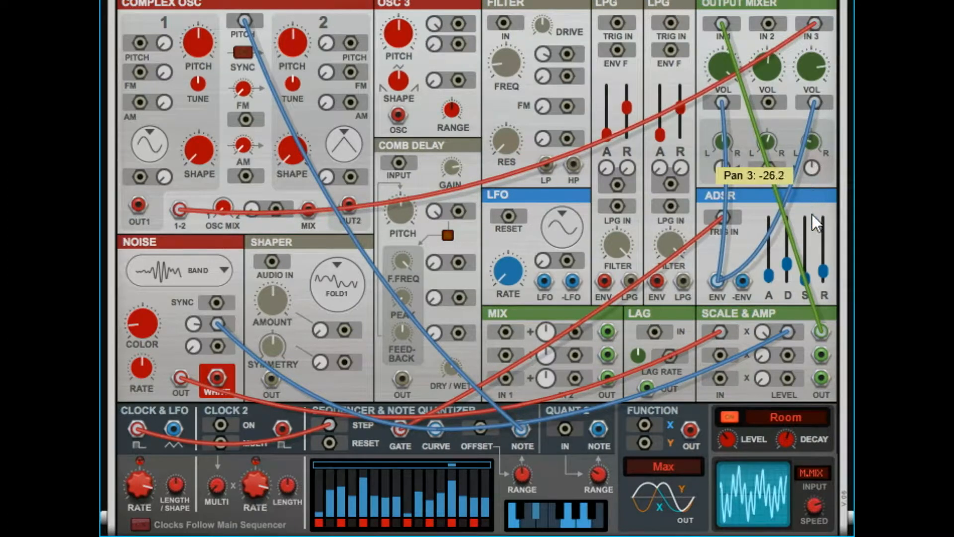
# Patch the LFO output into the Output Mixer's pan modulation input and lower the channel 3 volume.
pyautogui.moveTo(804, 76); pyautogui.dragTo(812, 119)
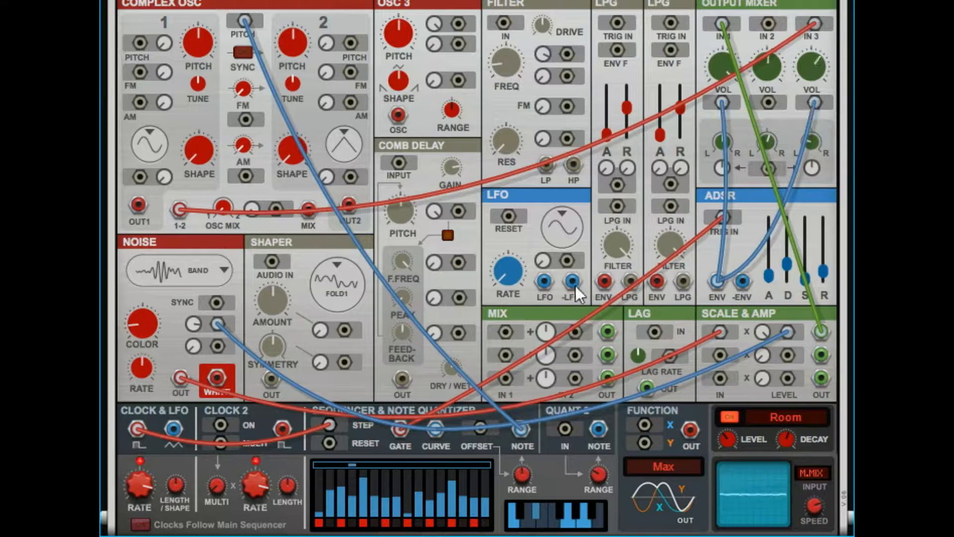
pyautogui.moveTo(545, 281); pyautogui.dragTo(812, 149)
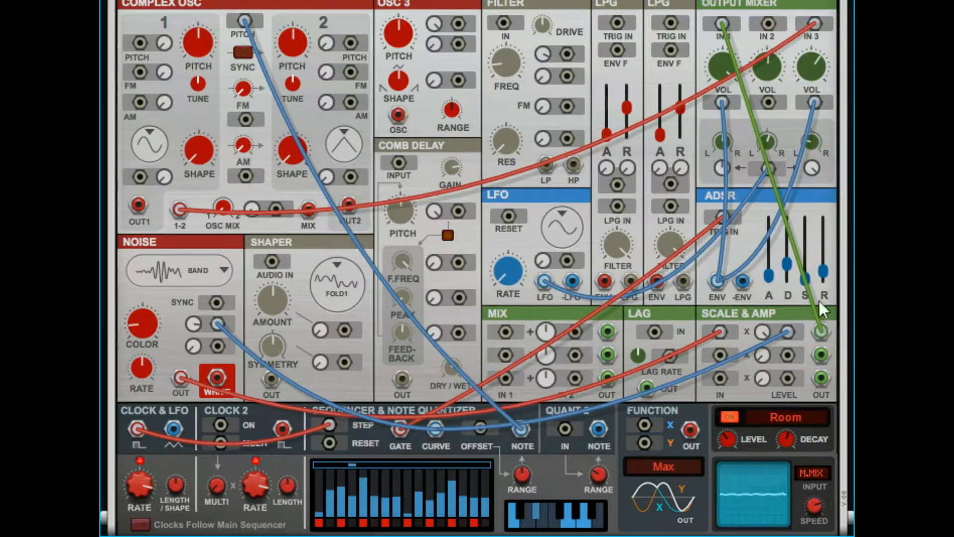
pyautogui.moveTo(815, 76)
pyautogui.moveTo(815, 75); pyautogui.dragTo(820, 88)
pyautogui.moveTo(809, 65); pyautogui.dragTo(813, 122)
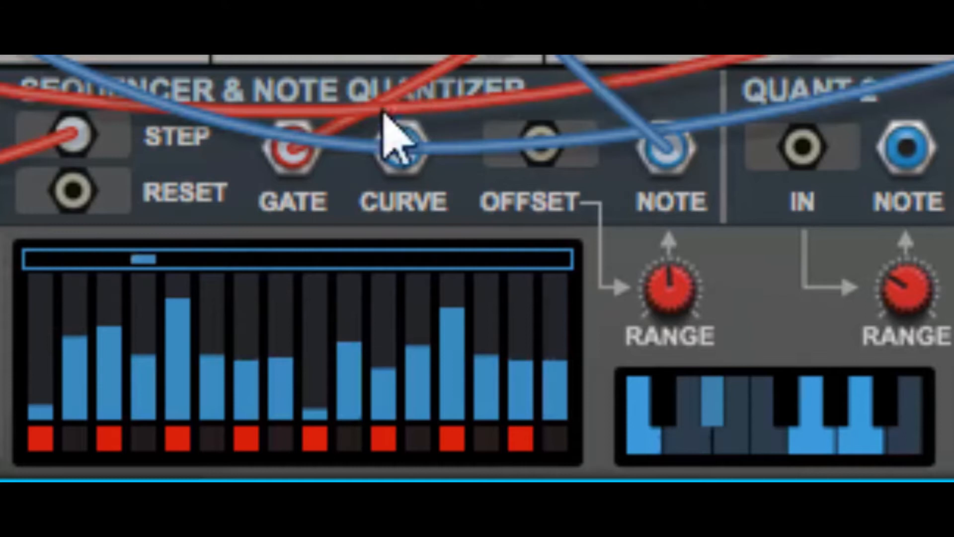
# Hide the patch cables on the rack device.
pyautogui.press('k')
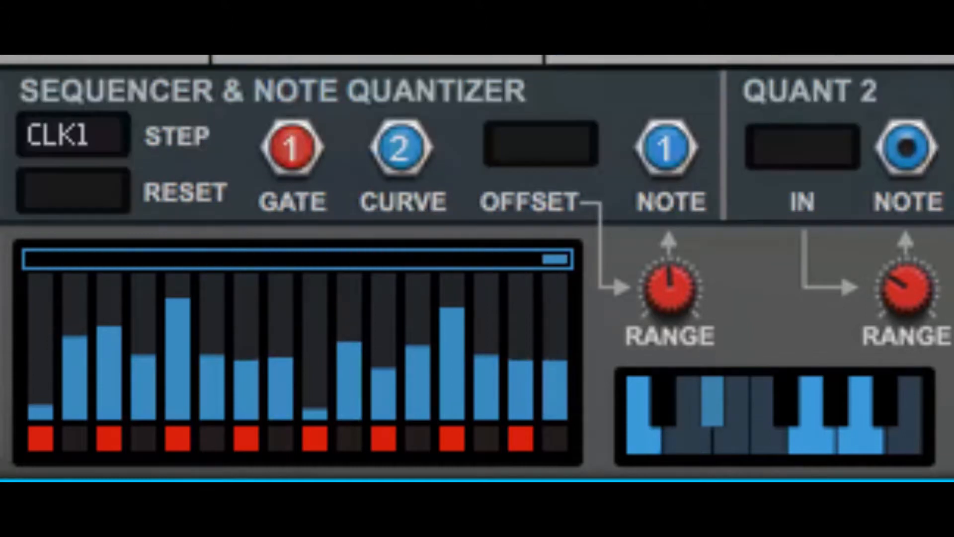